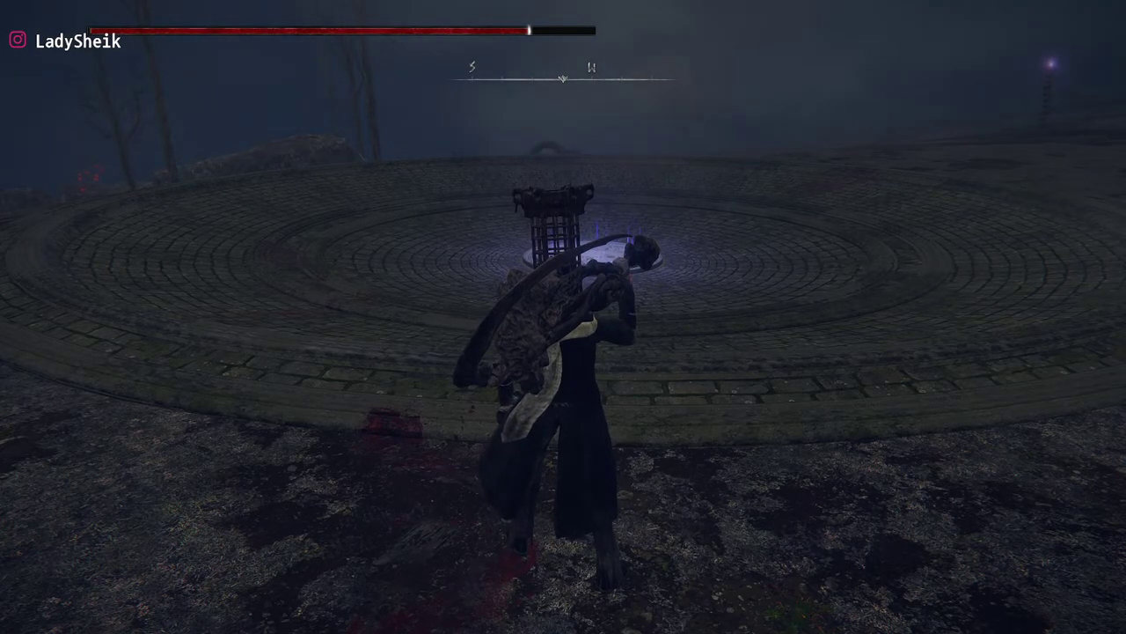
Walk to the glowing seal at the centre of Stormhill Evergaol, examine it and enter the evergaol
key(w)
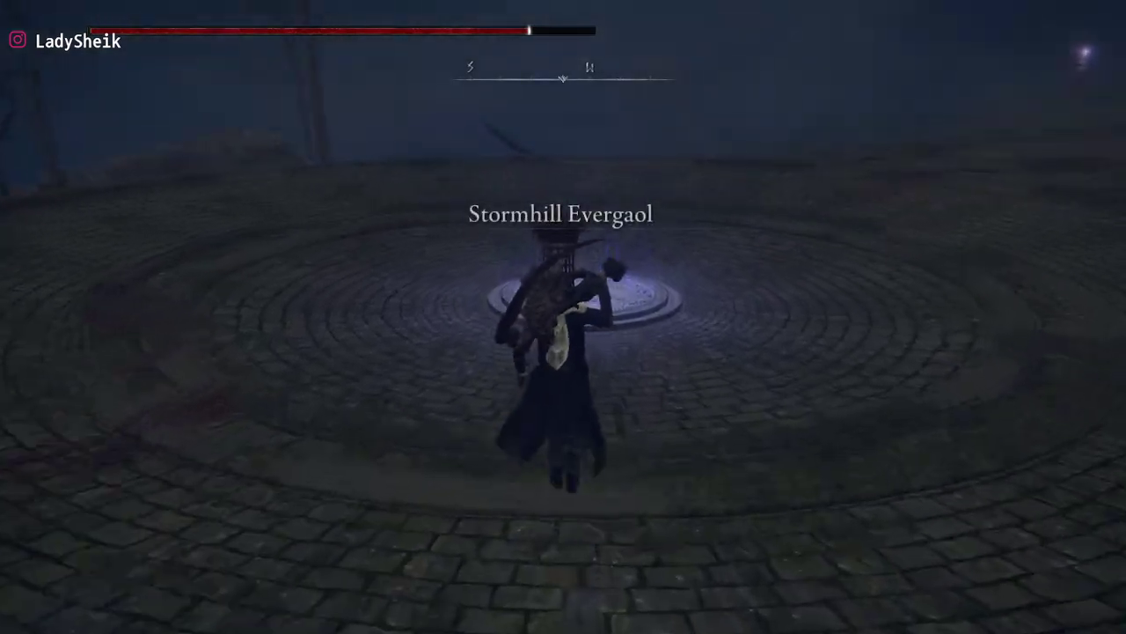
key(w)
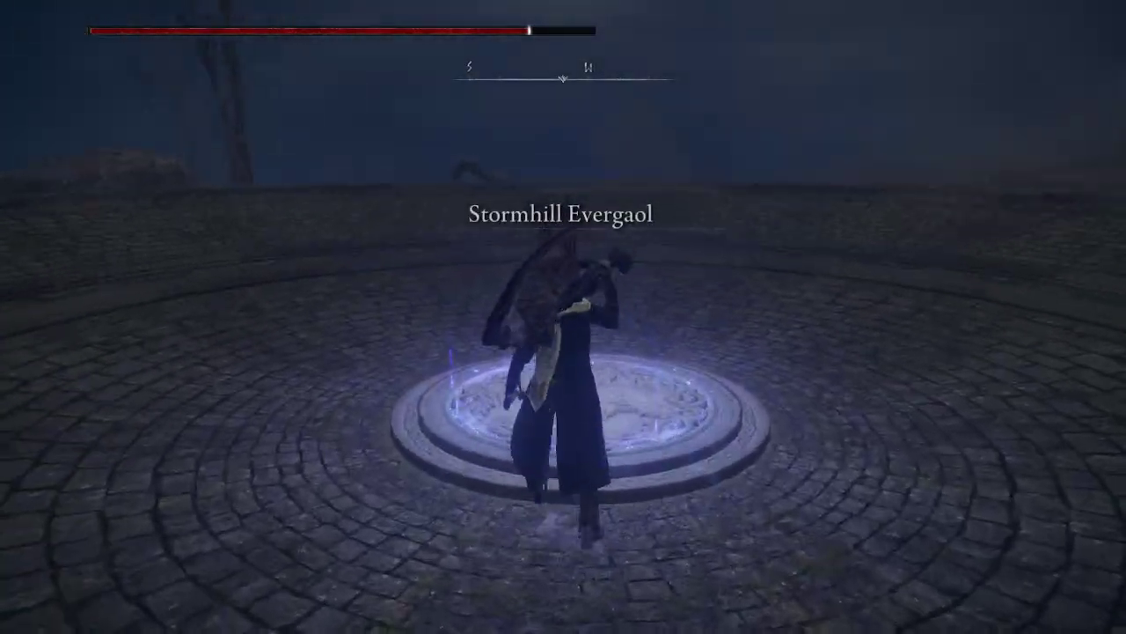
key(w)
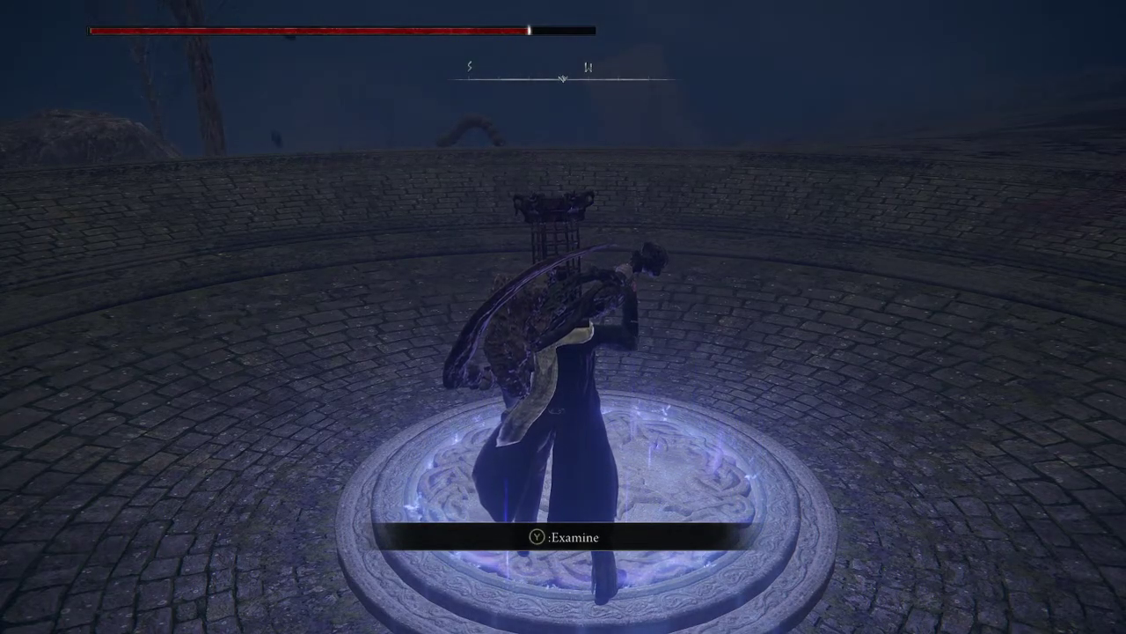
key(e)
key(Left)
key(e)
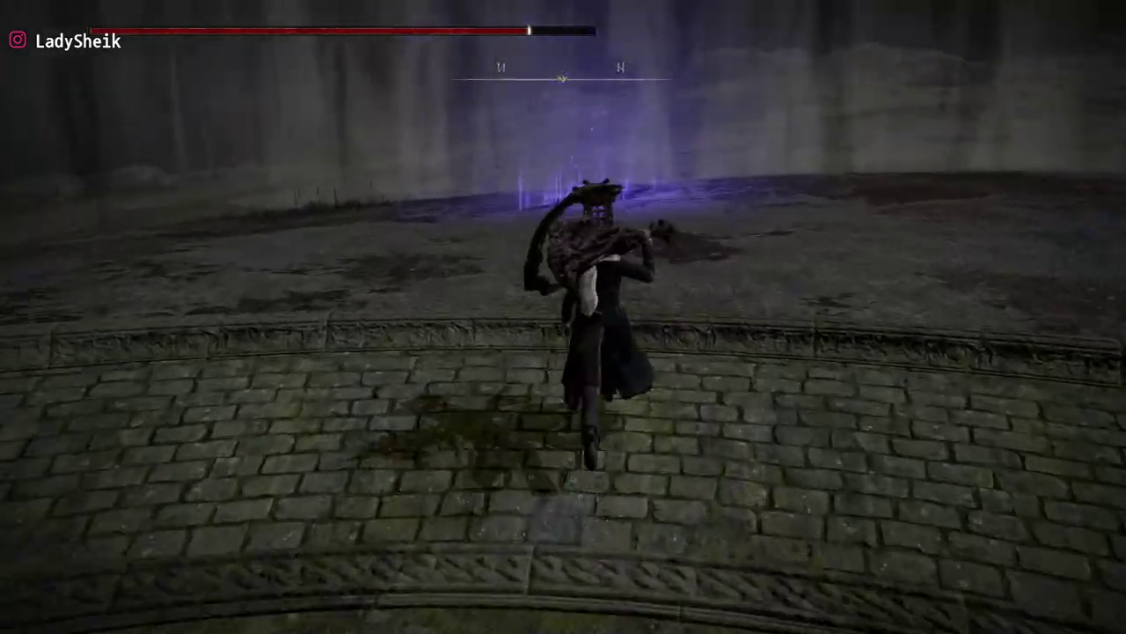
Lock on to the Crucible Knight in the evergaol arena and fight him with weapon attacks and dodges
key(w)
key(s)
key(q)
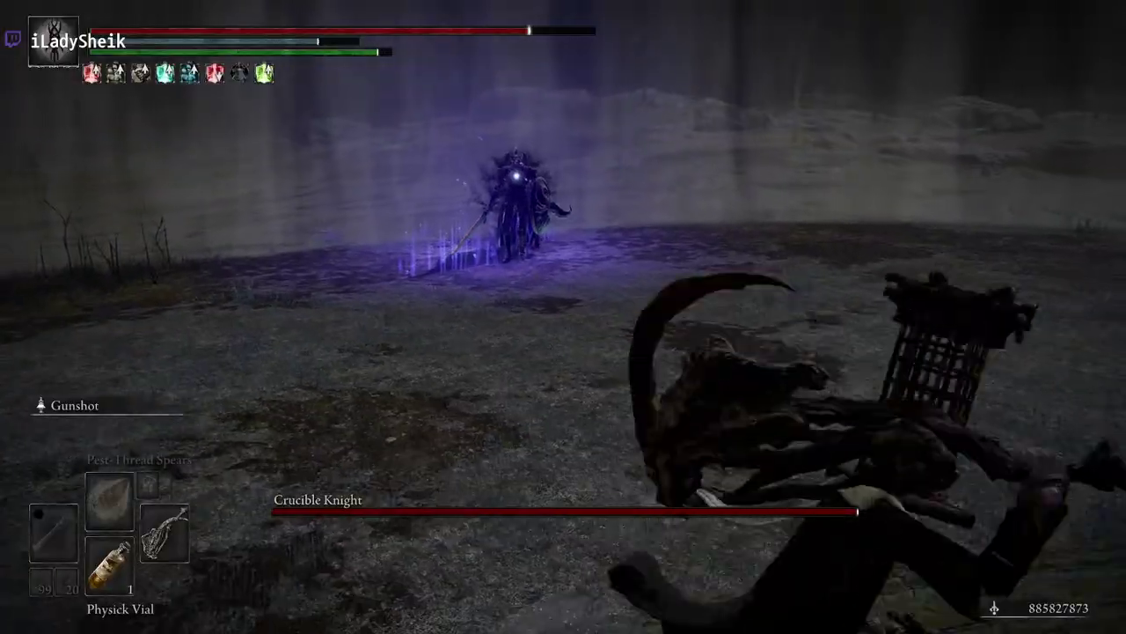
key(w)
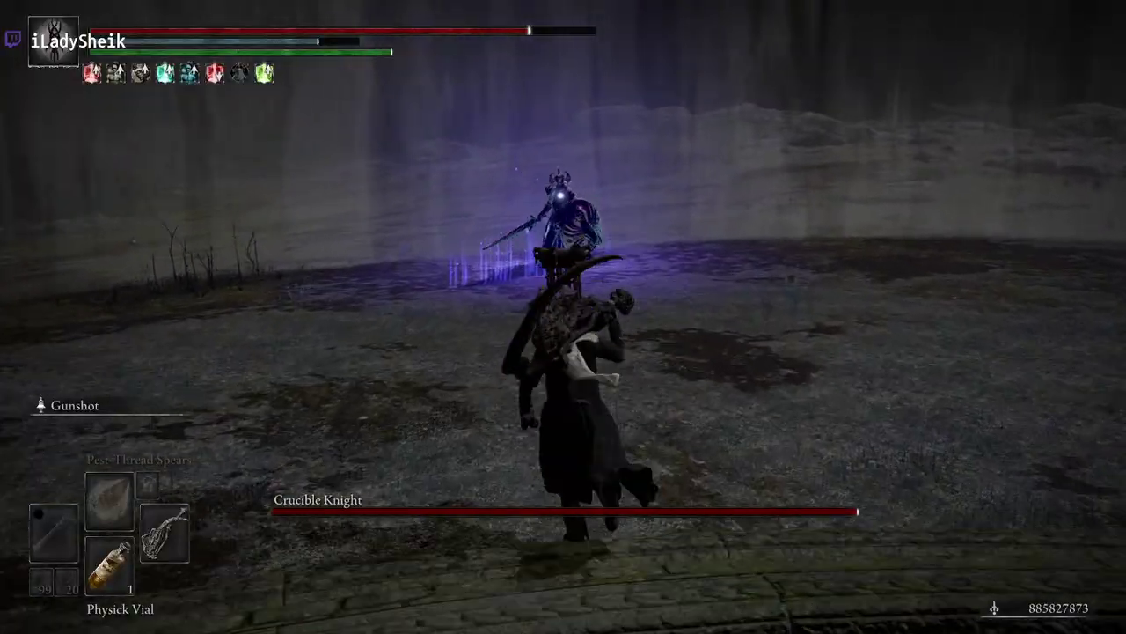
key(s)
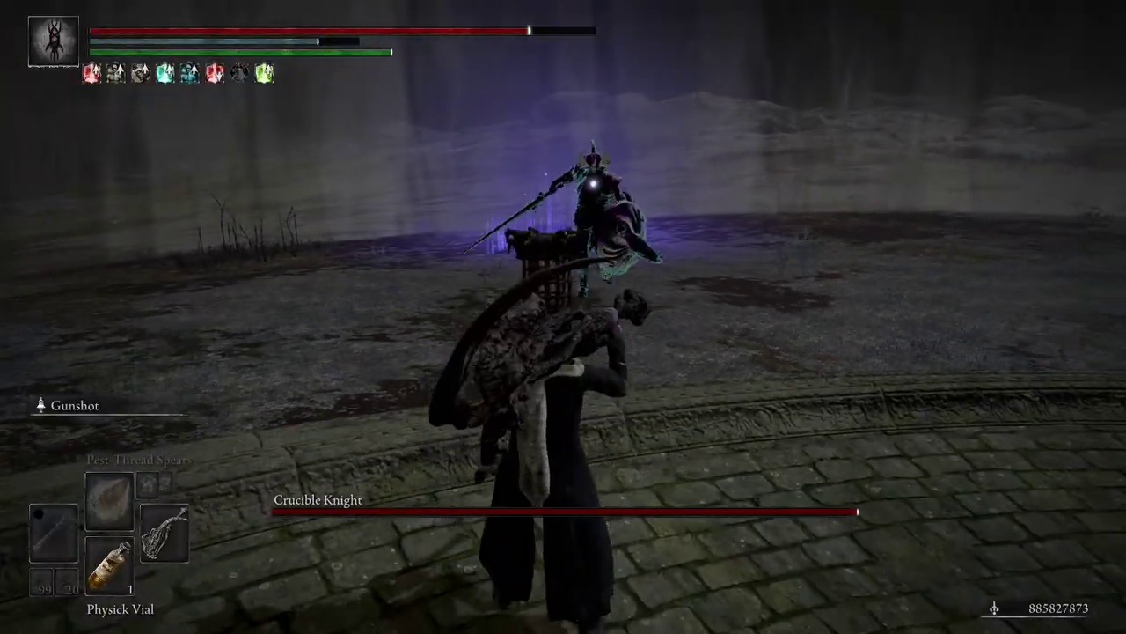
key(space)
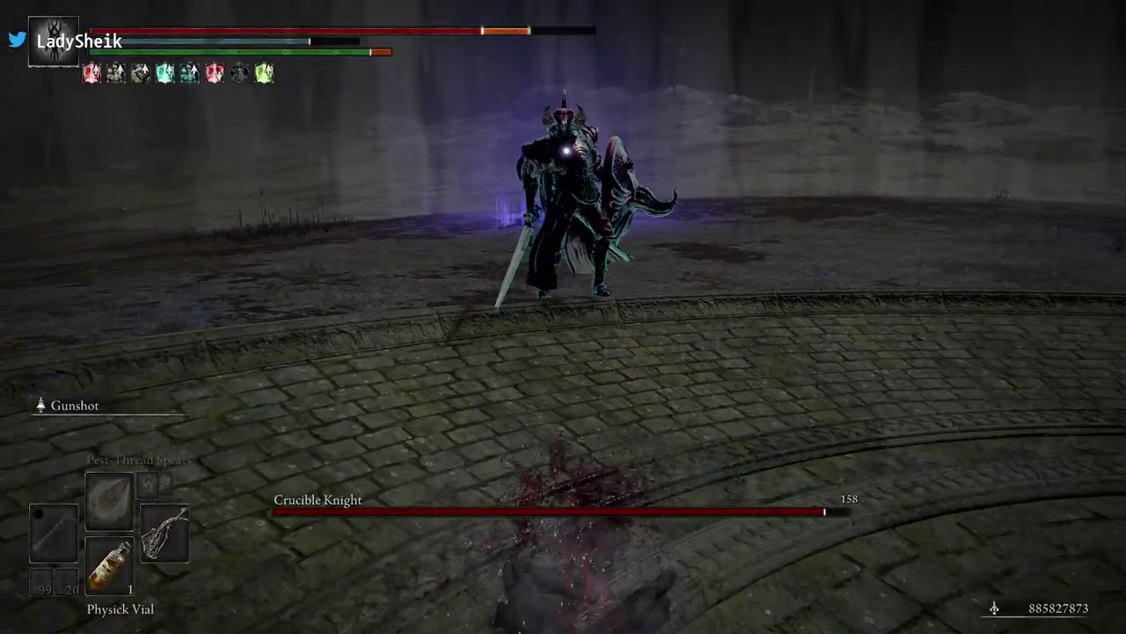
key(a)
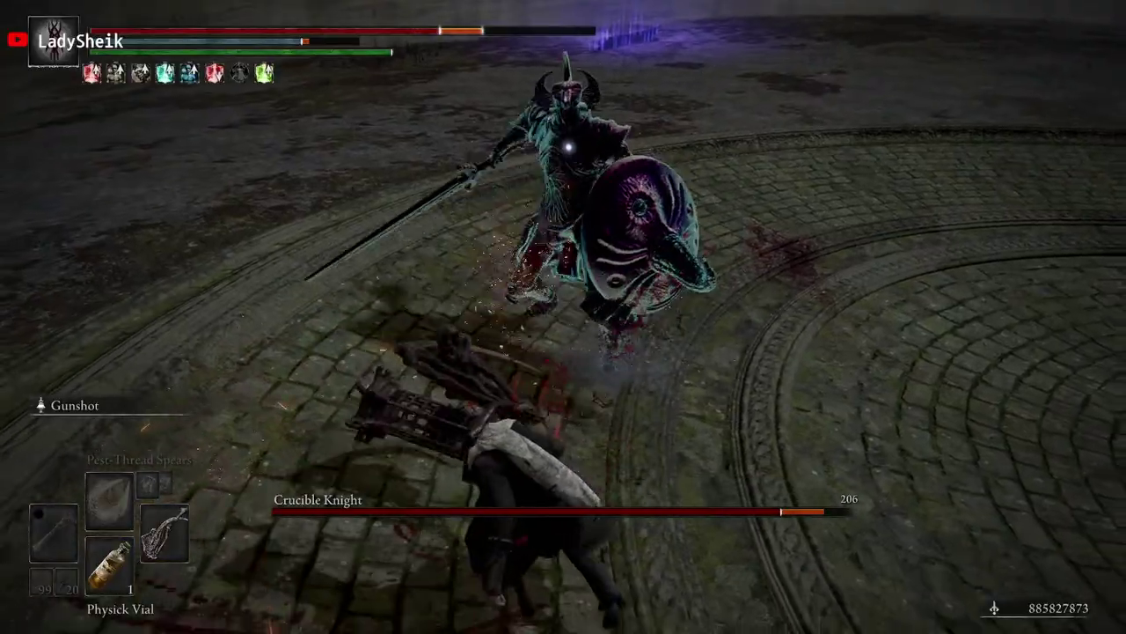
key(space)
key(space)
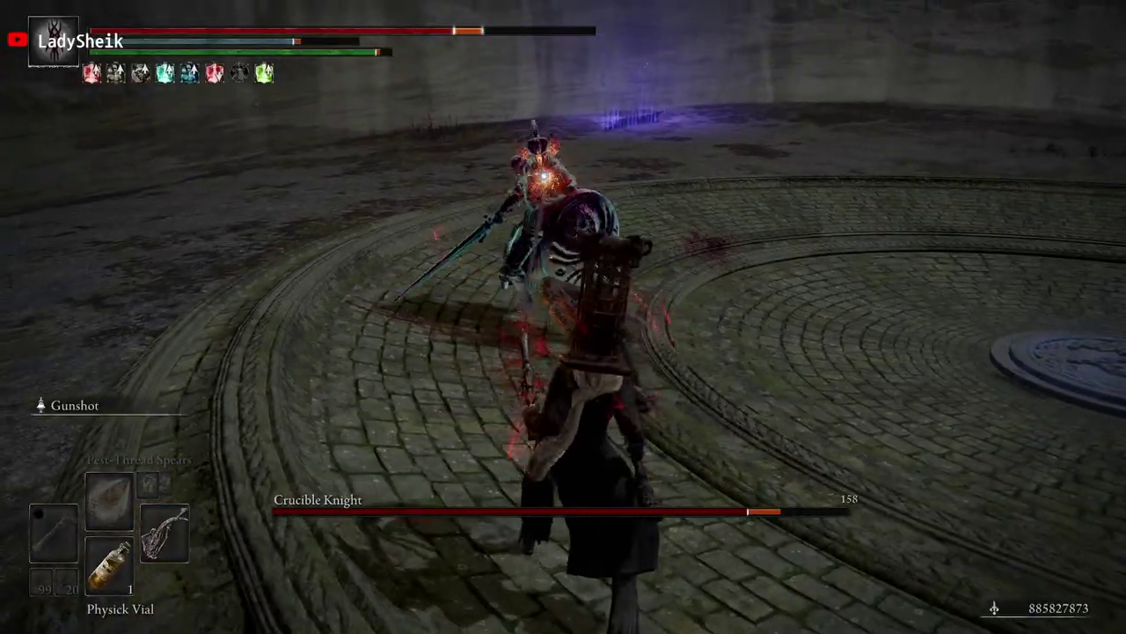
key(space)
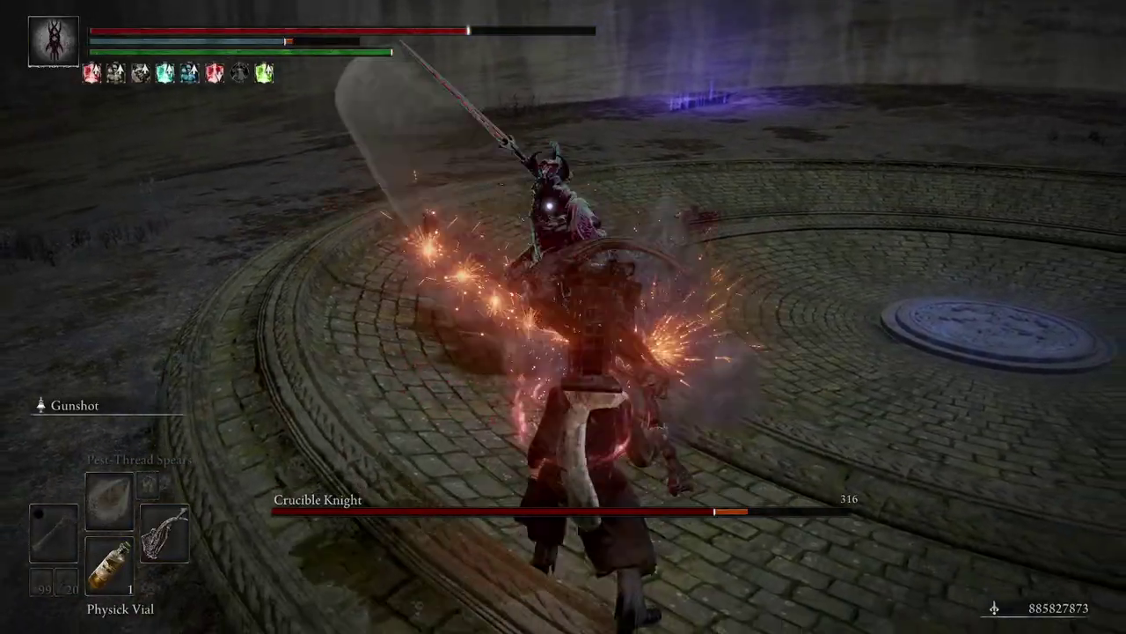
key(space)
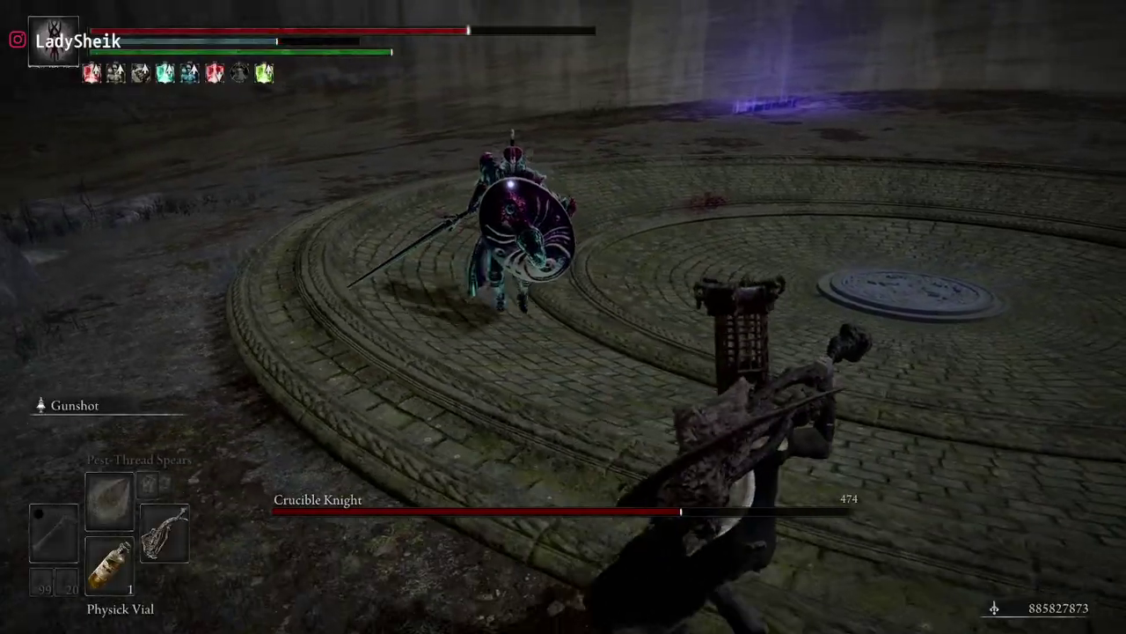
key(space)
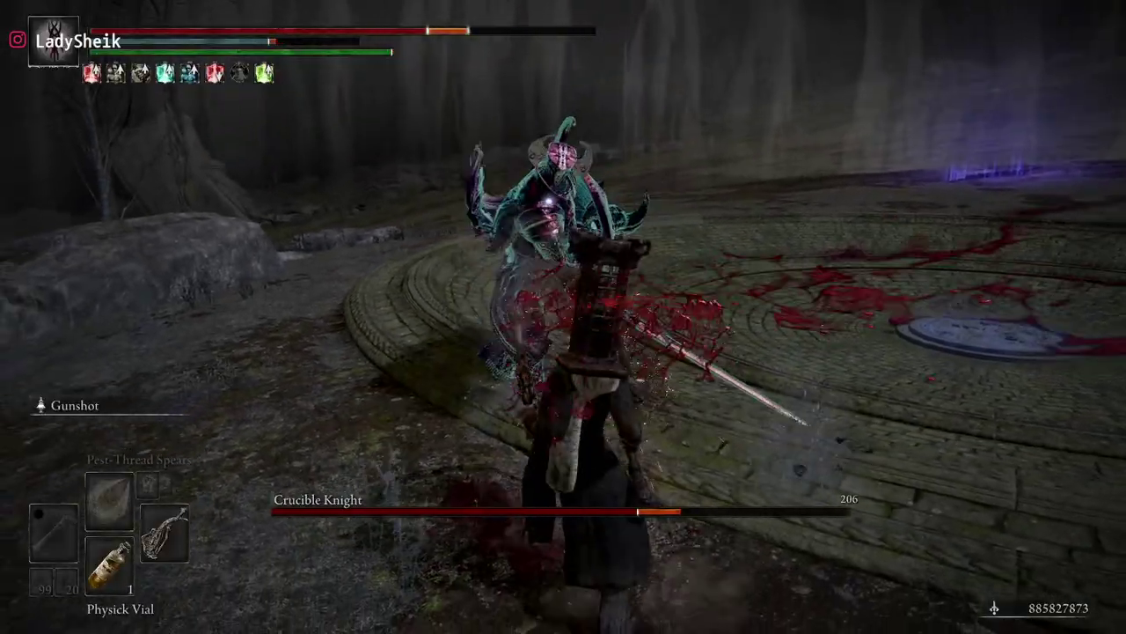
key(space)
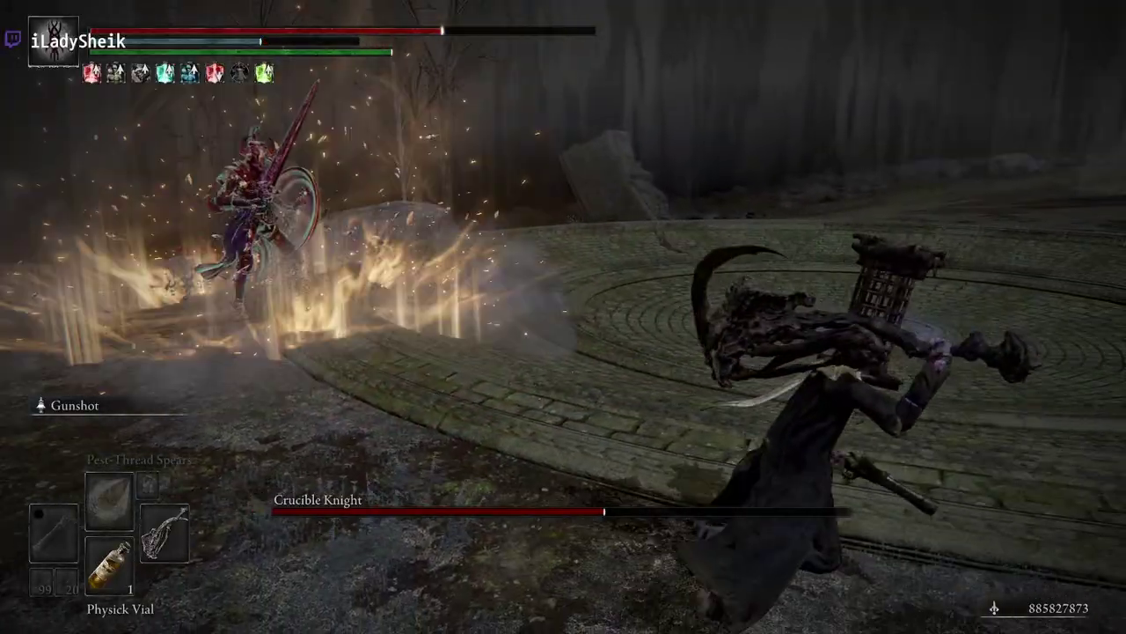
Save the game and return to the desktop
key(Escape)
key(e)
key(z)
key(Right)
key(e)
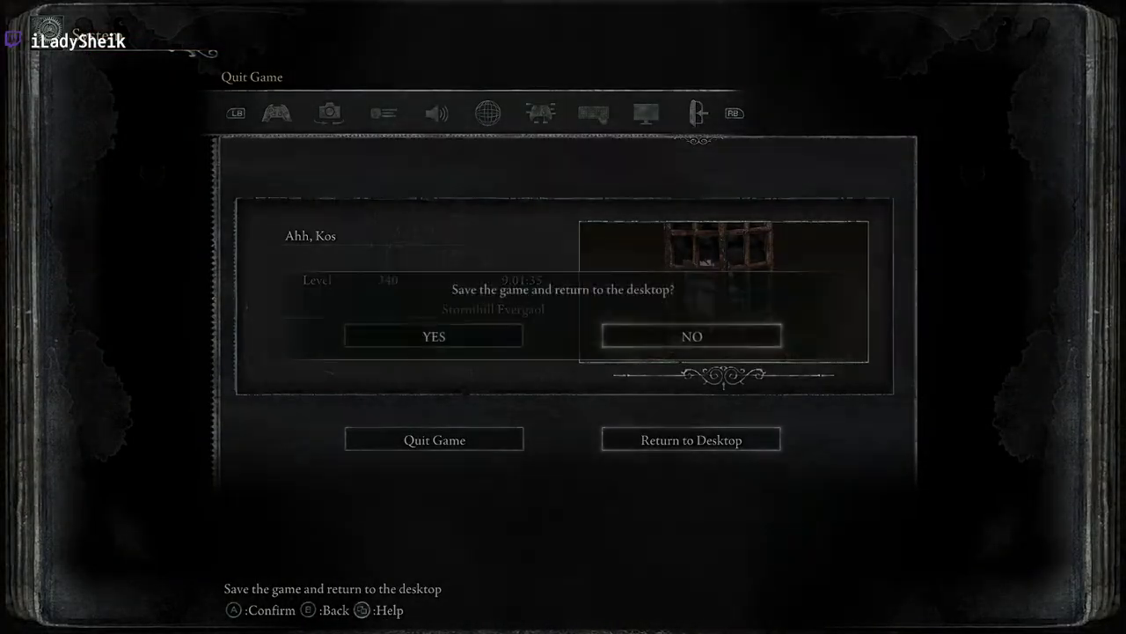
key(e)
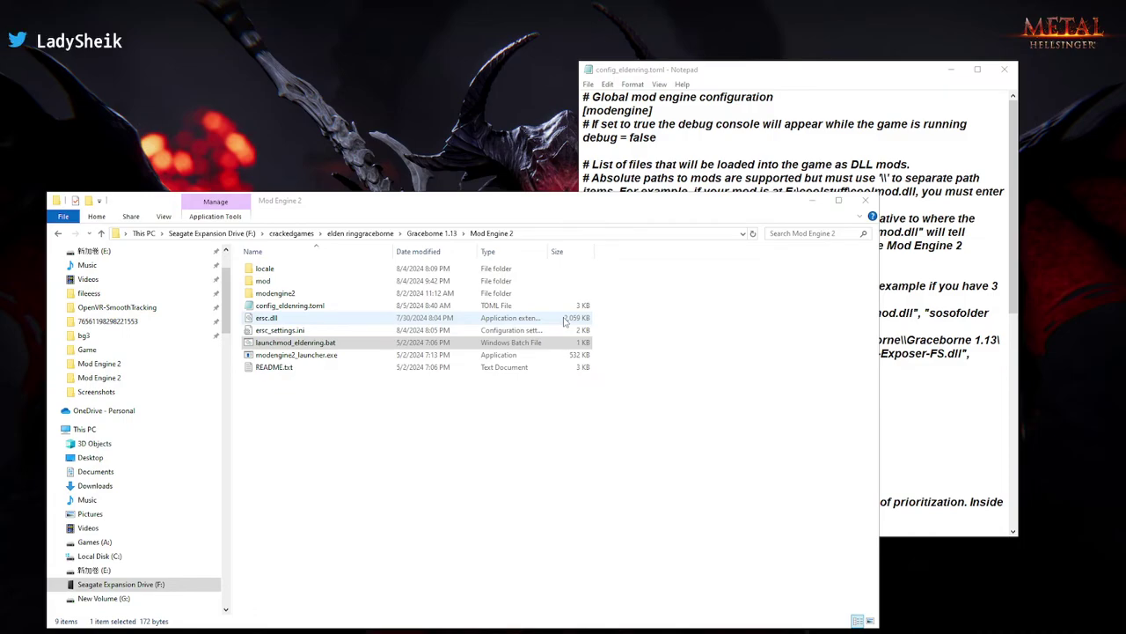
Examine the contents of the Graceborne 1.13 folder and its Game subfolder, returning to Graceborne 1.13
drag(519, 207, 526, 118)
click(440, 141)
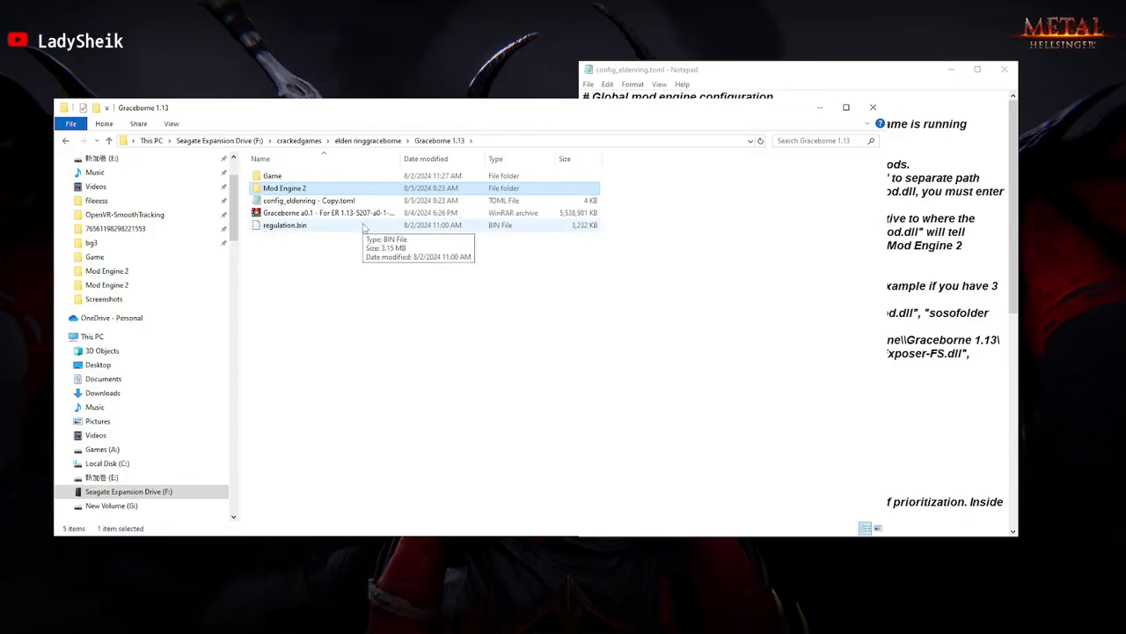
click(307, 257)
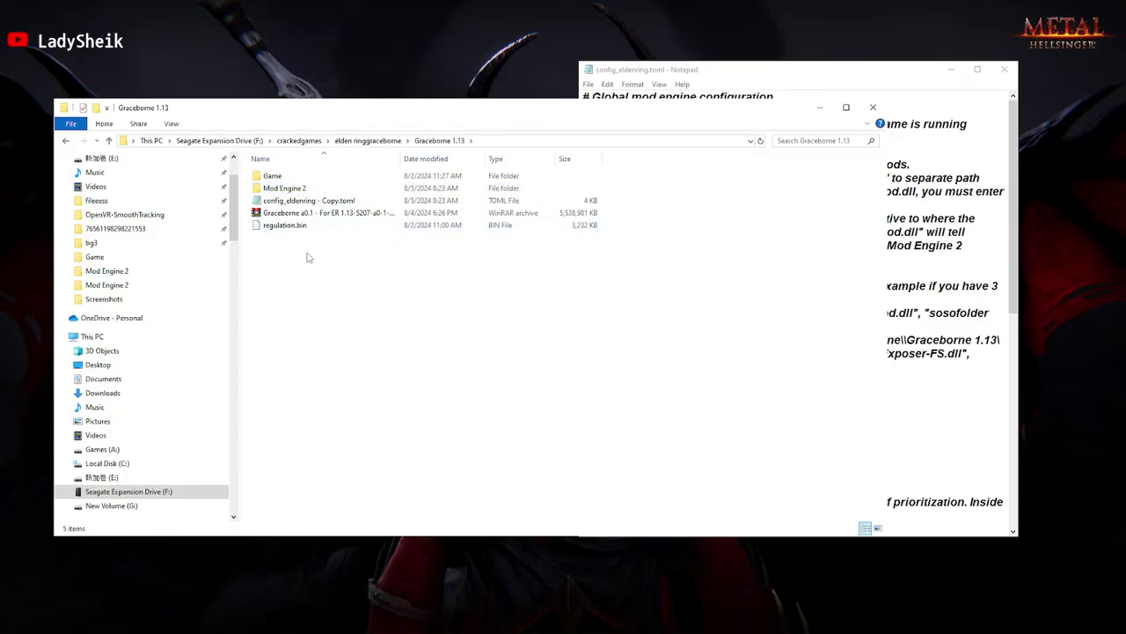
click(309, 190)
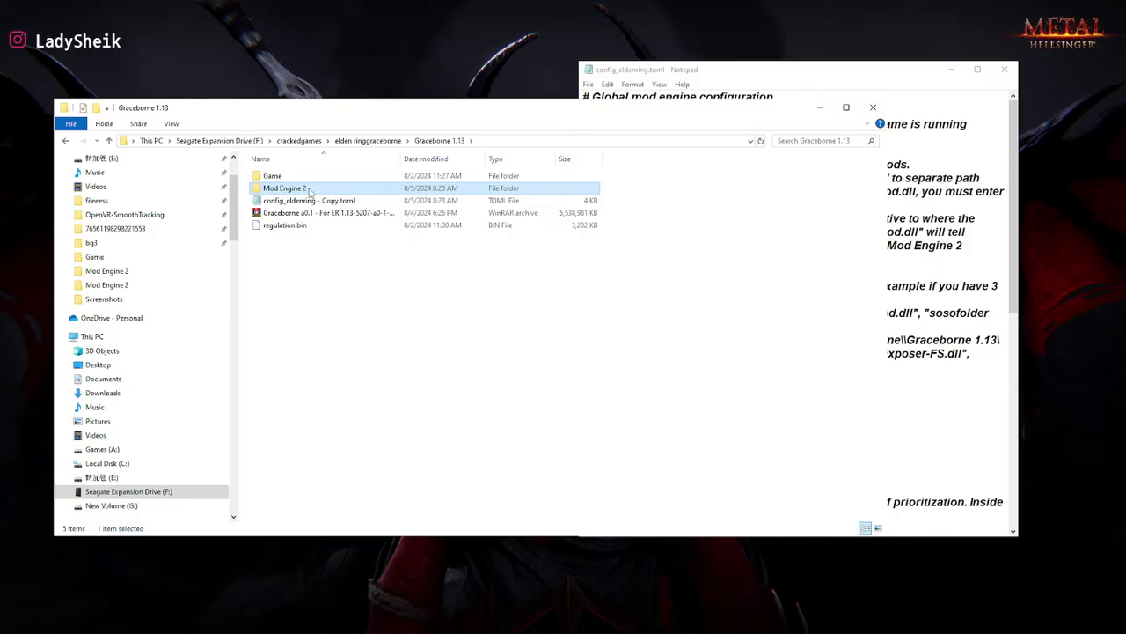
click(286, 179)
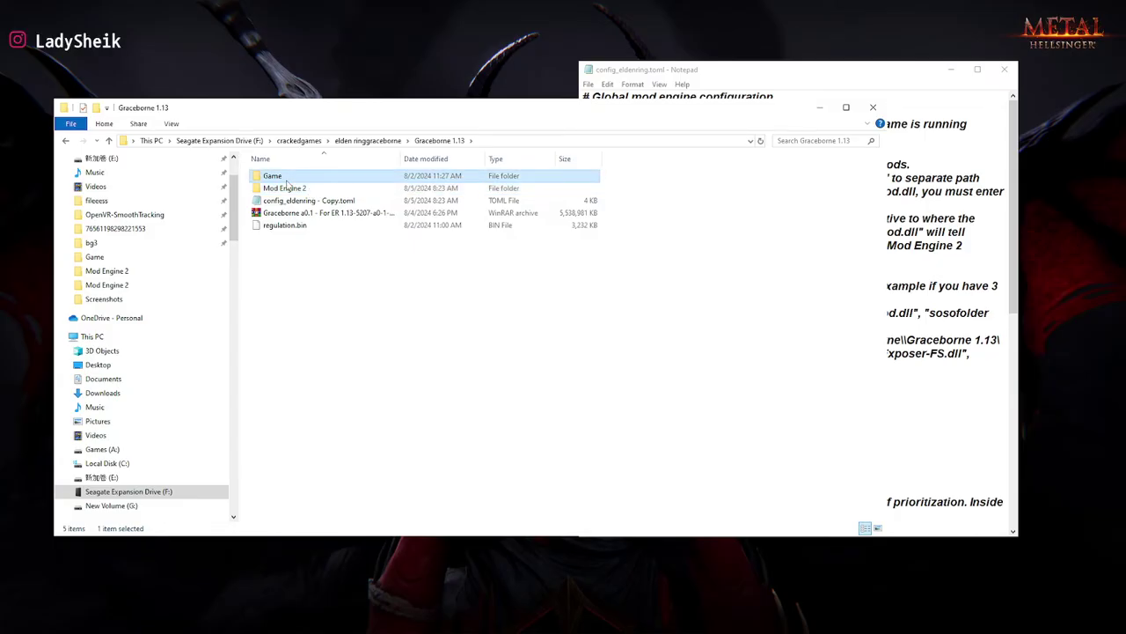
double_click(287, 181)
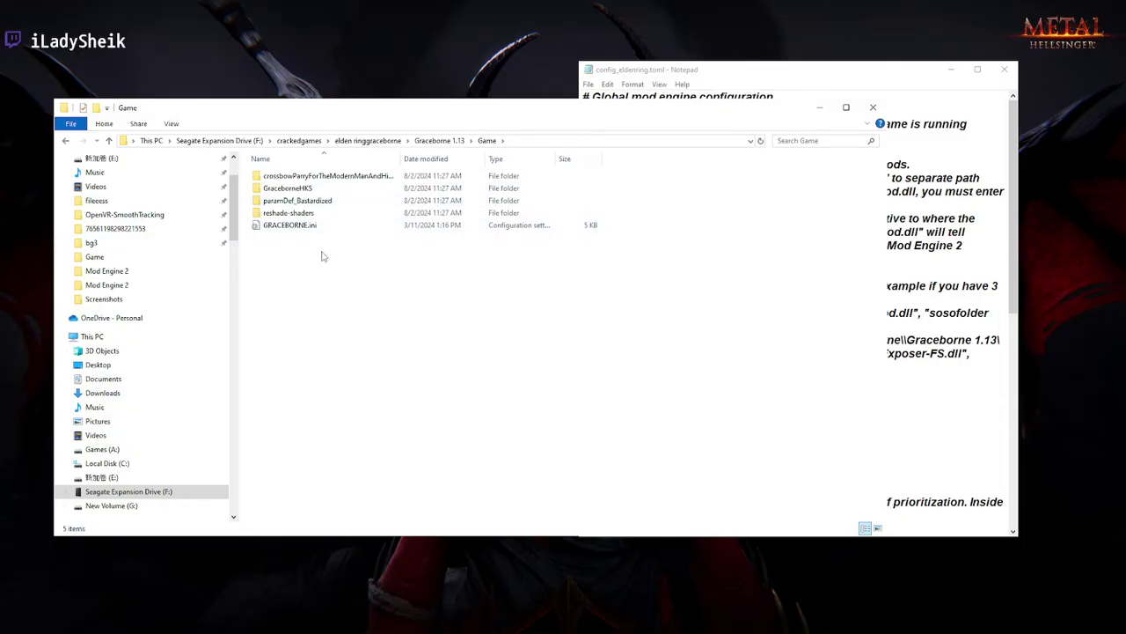
drag(322, 252, 294, 174)
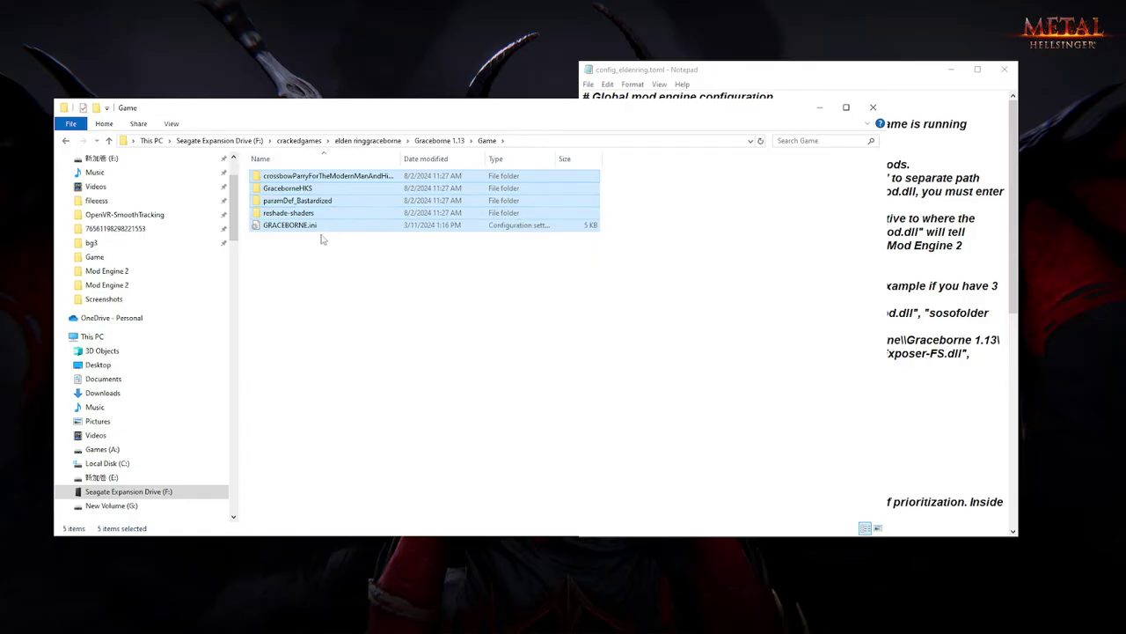
click(322, 289)
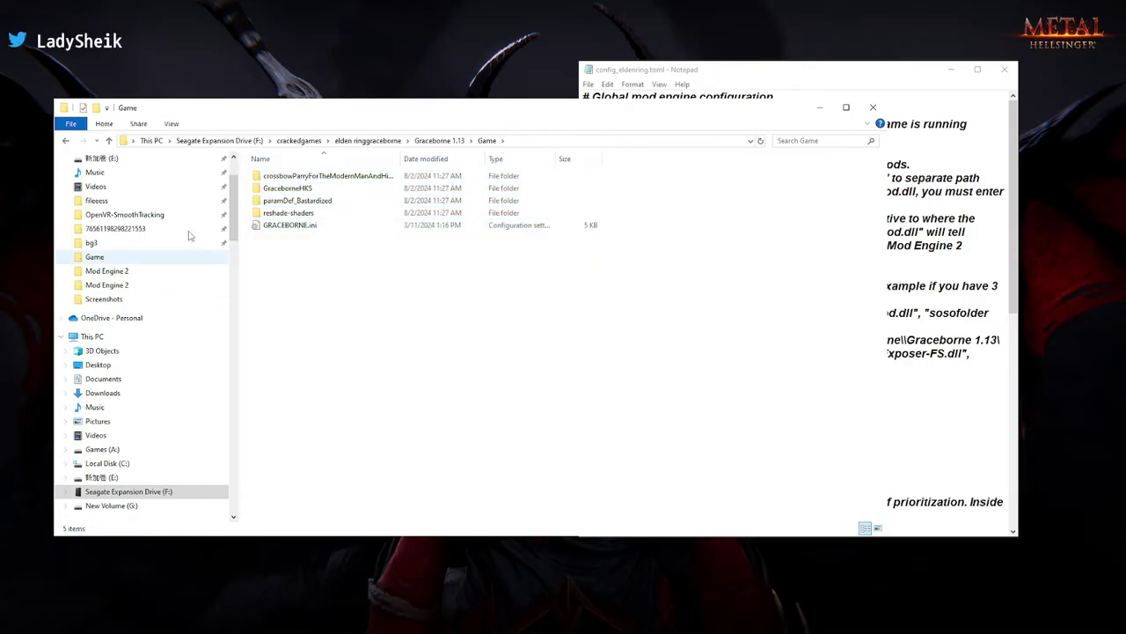
click(64, 142)
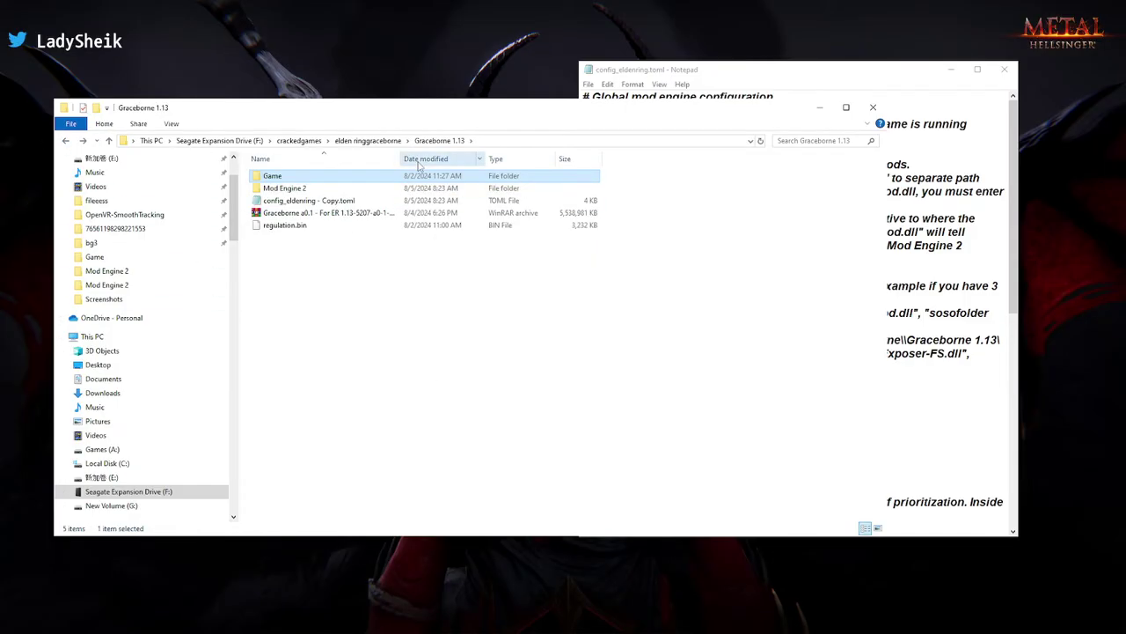
Copy the address of the dll mods folder inside Game\crossbowParryForTheModernManAndHisHKS as text
double_click(299, 180)
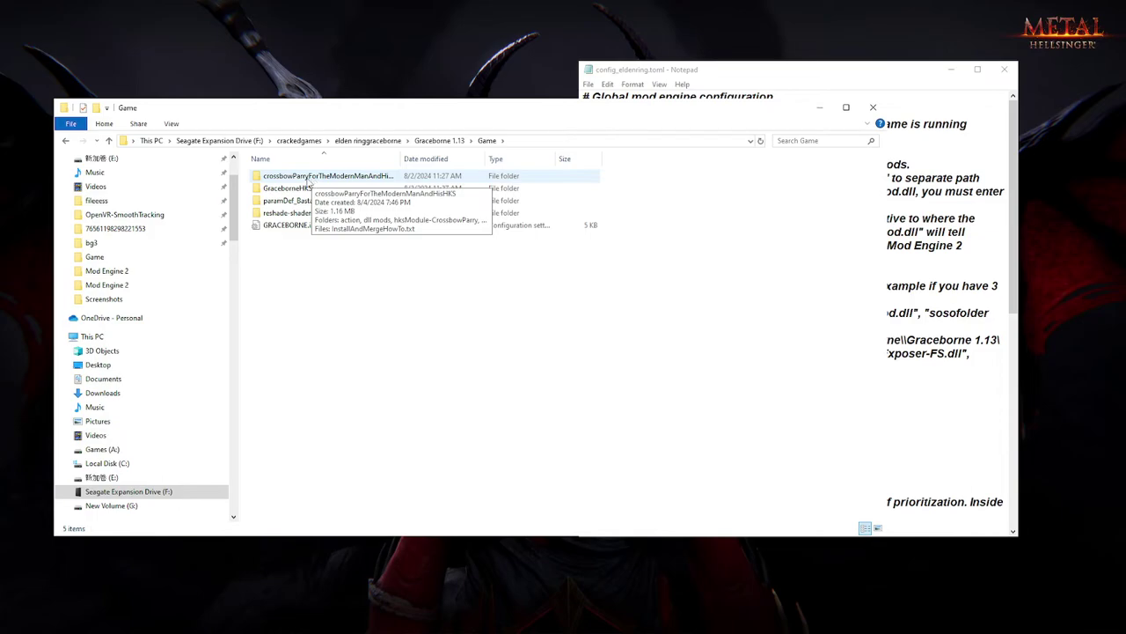
double_click(390, 180)
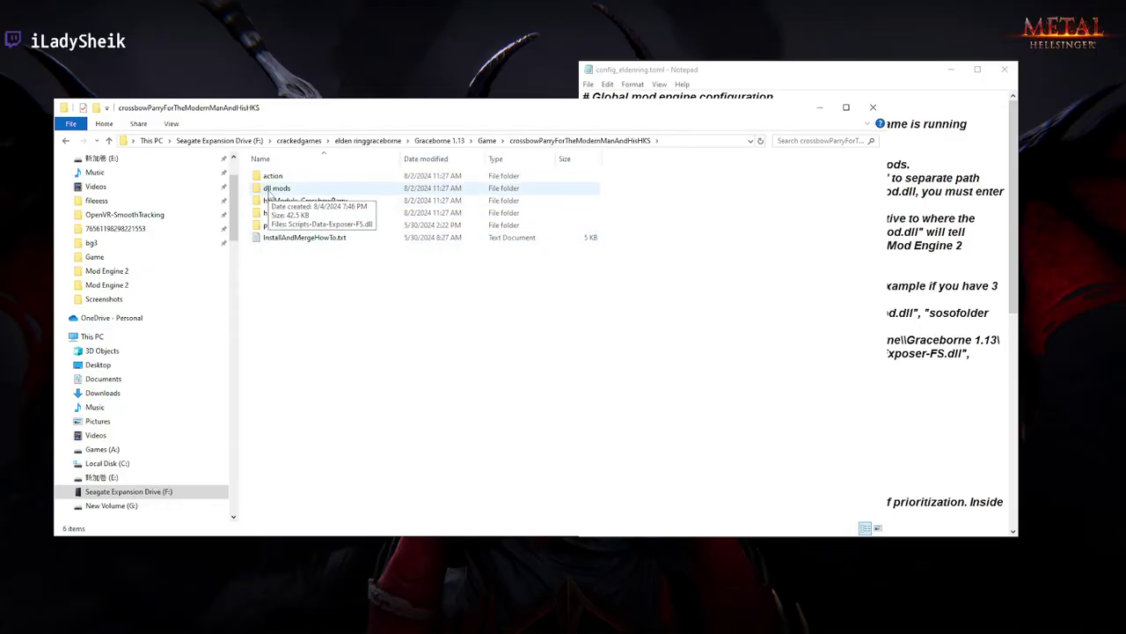
double_click(276, 189)
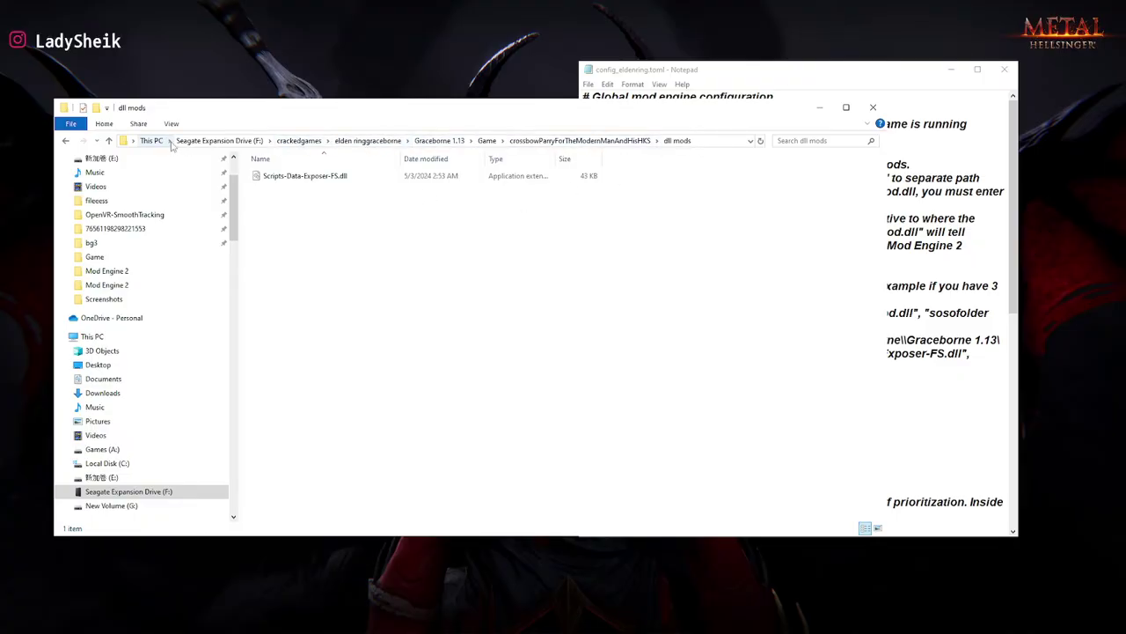
right_click(716, 144)
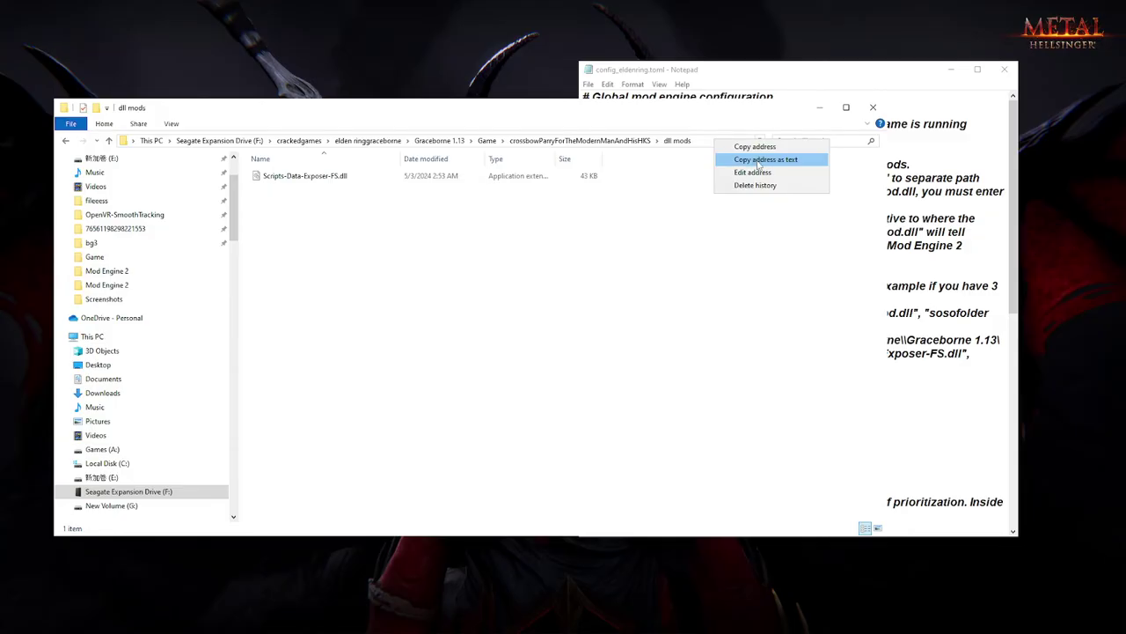
click(758, 161)
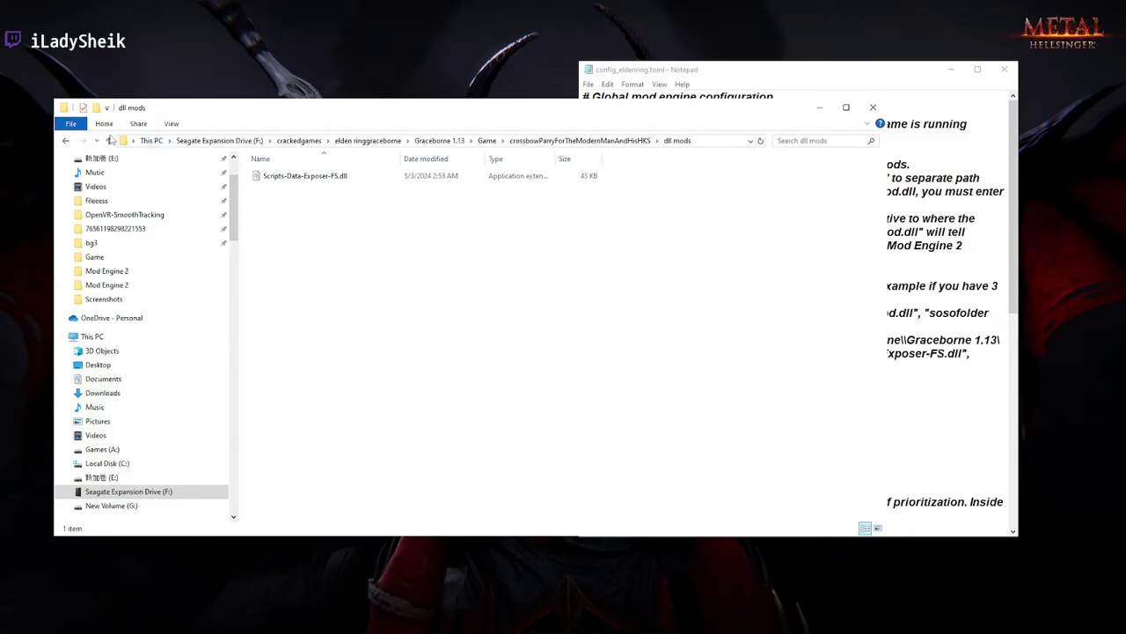
Close the open Notepad window, reopen config_eldenring.toml from the Mod Engine 2 folder and place it beside the file list
click(1004, 69)
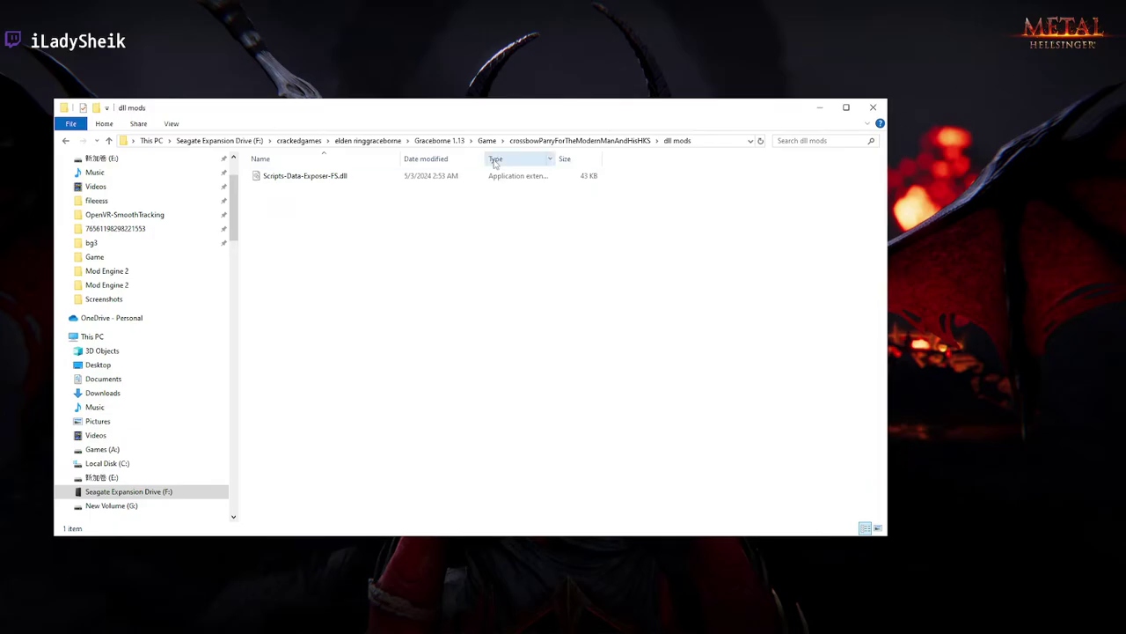
click(444, 144)
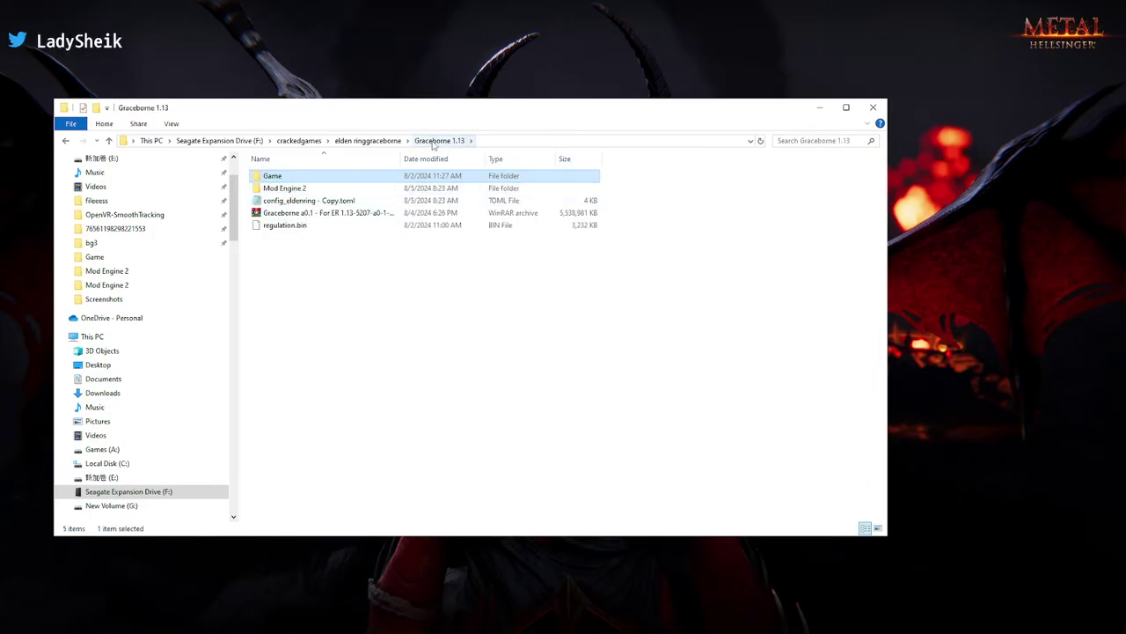
double_click(314, 189)
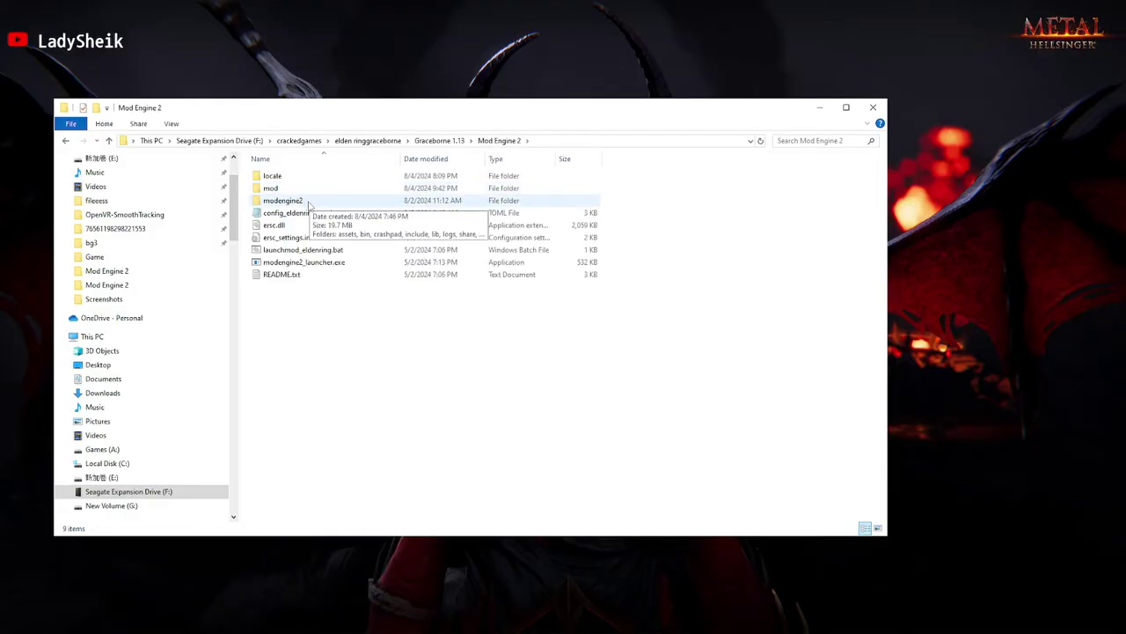
click(310, 215)
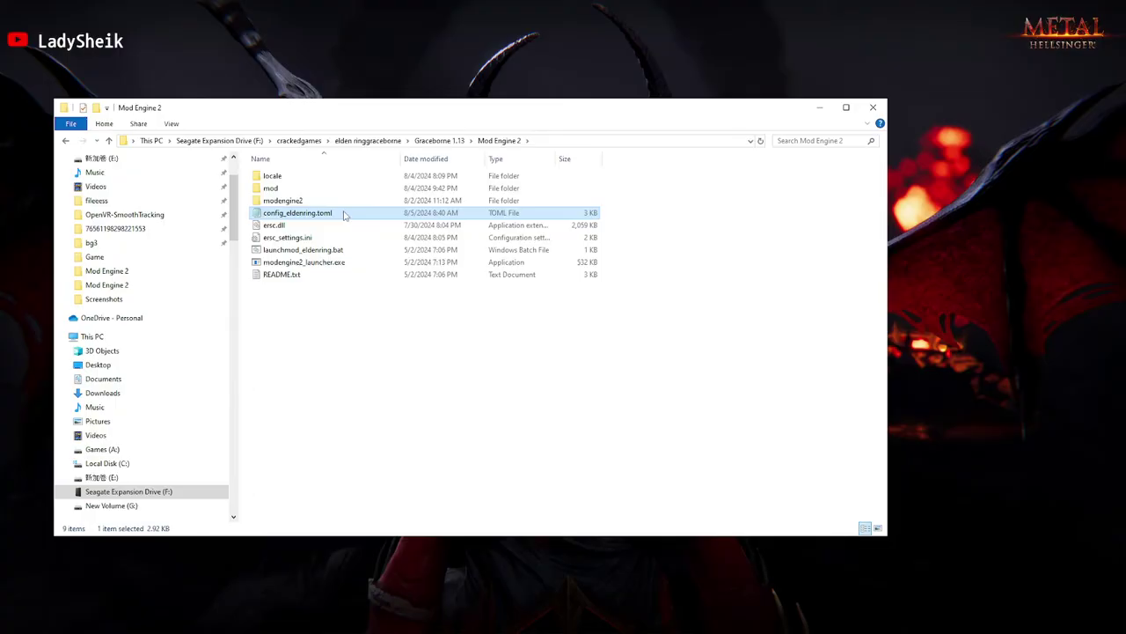
double_click(349, 216)
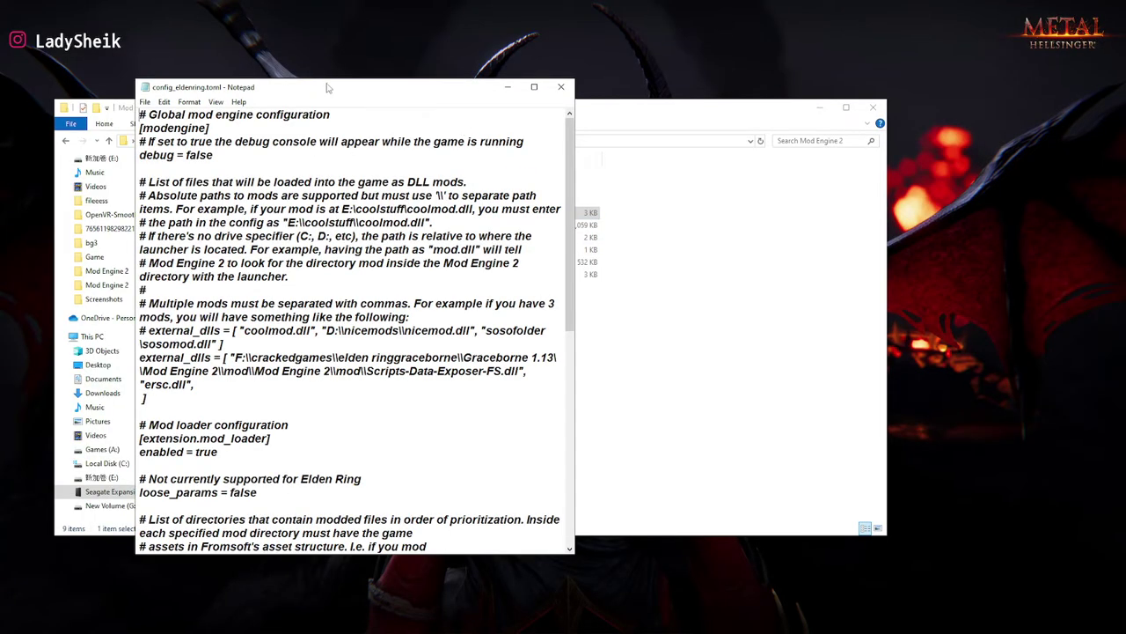
drag(330, 89, 637, 65)
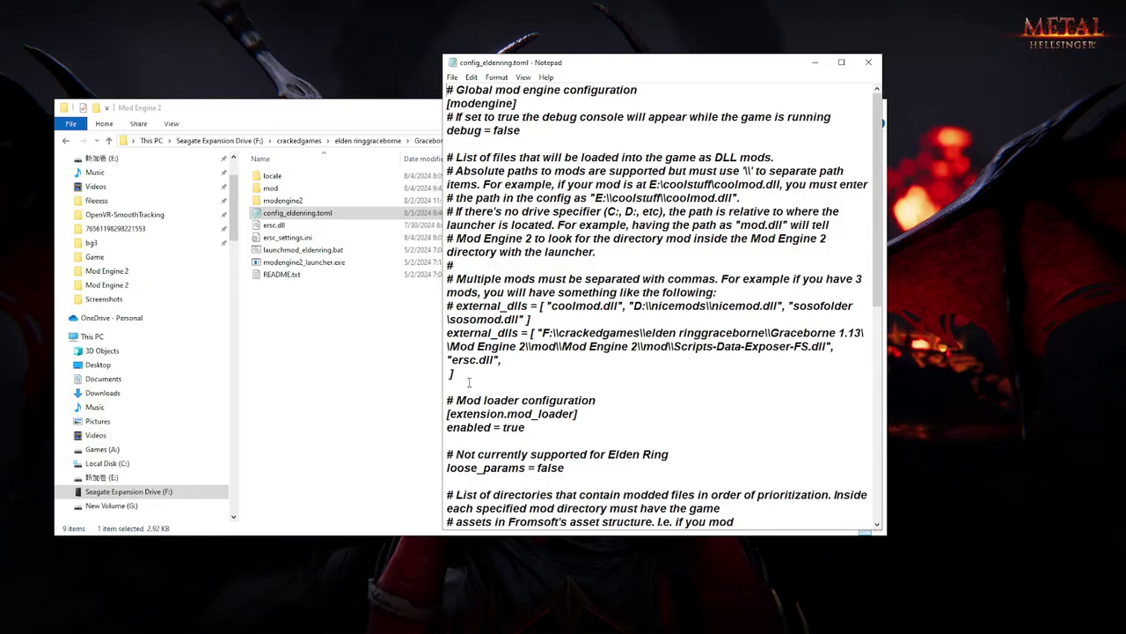
Remove the "ersc.dll" entry from external_dlls and close the list with ] right after the Scripts-Data-Exposer-FS.dll path
drag(503, 360, 446, 360)
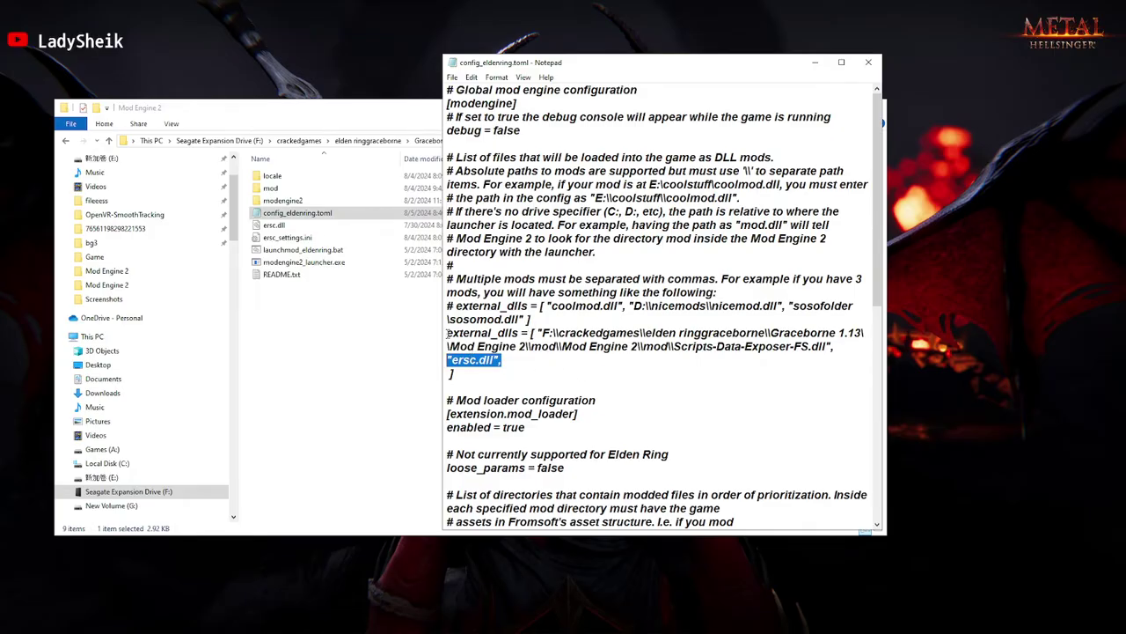
drag(446, 333, 832, 346)
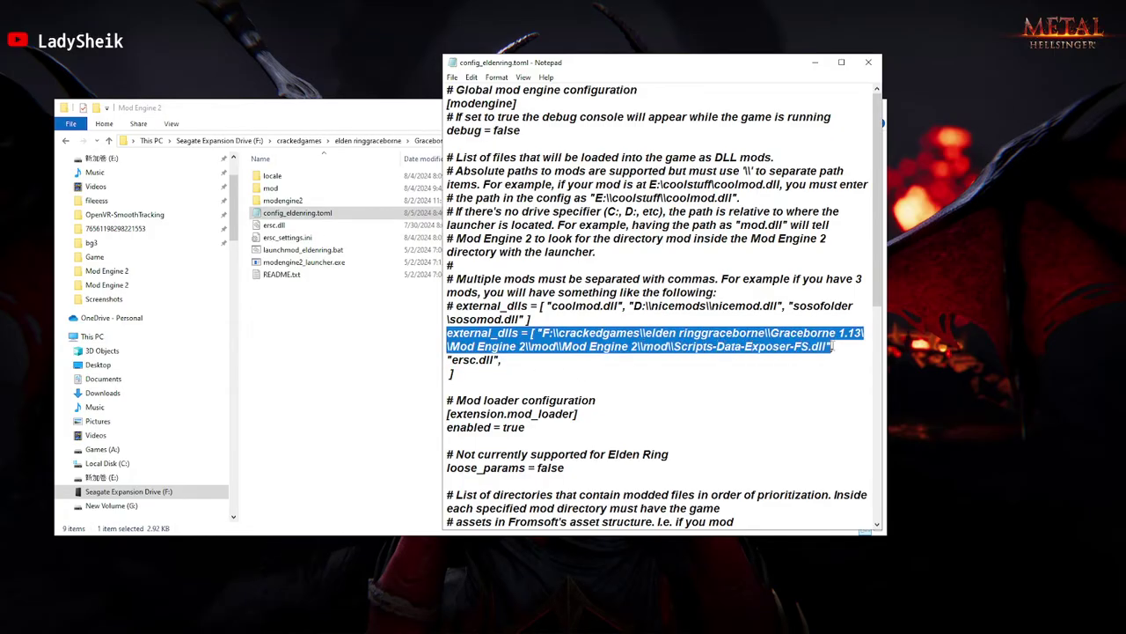
click(739, 359)
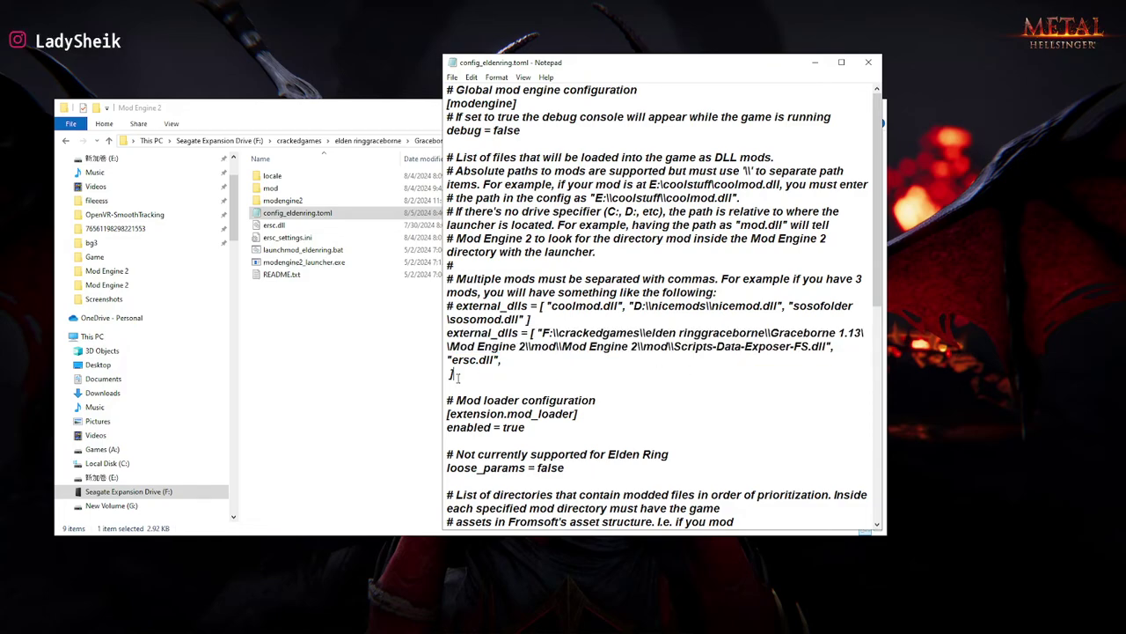
drag(457, 374, 444, 363)
key(BackSpace)
key(BackSpace)
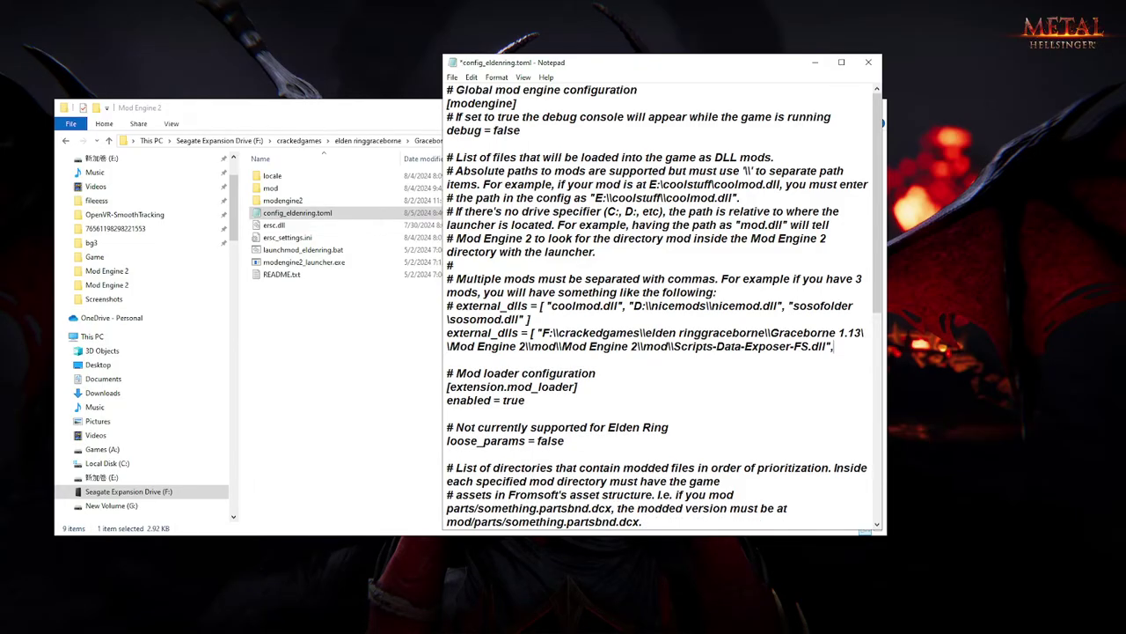
text(\)
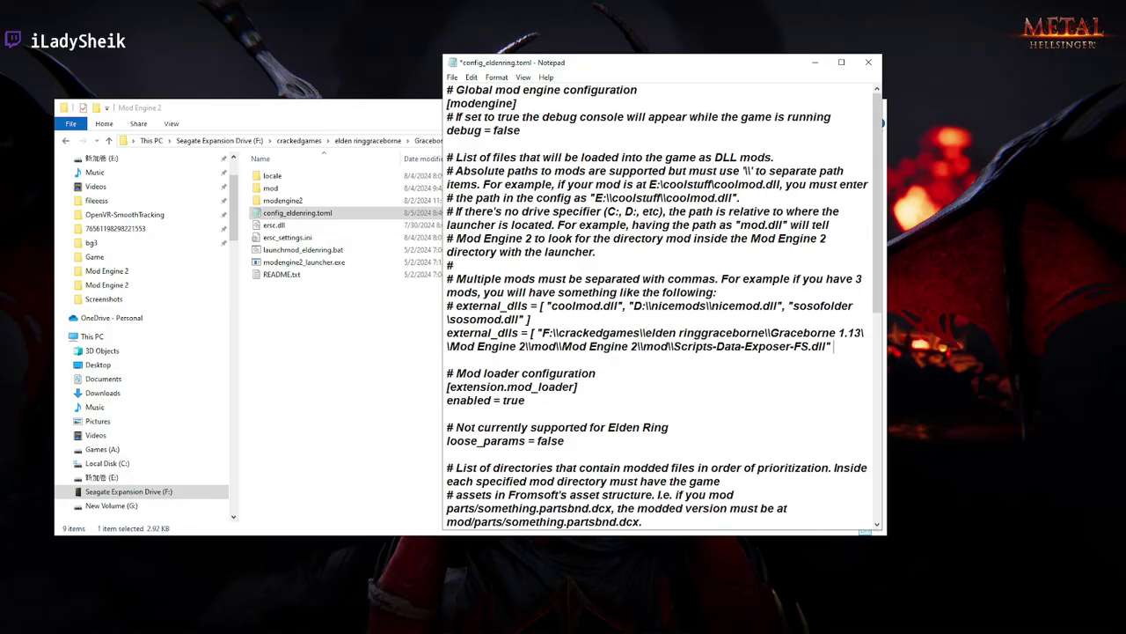
text(])
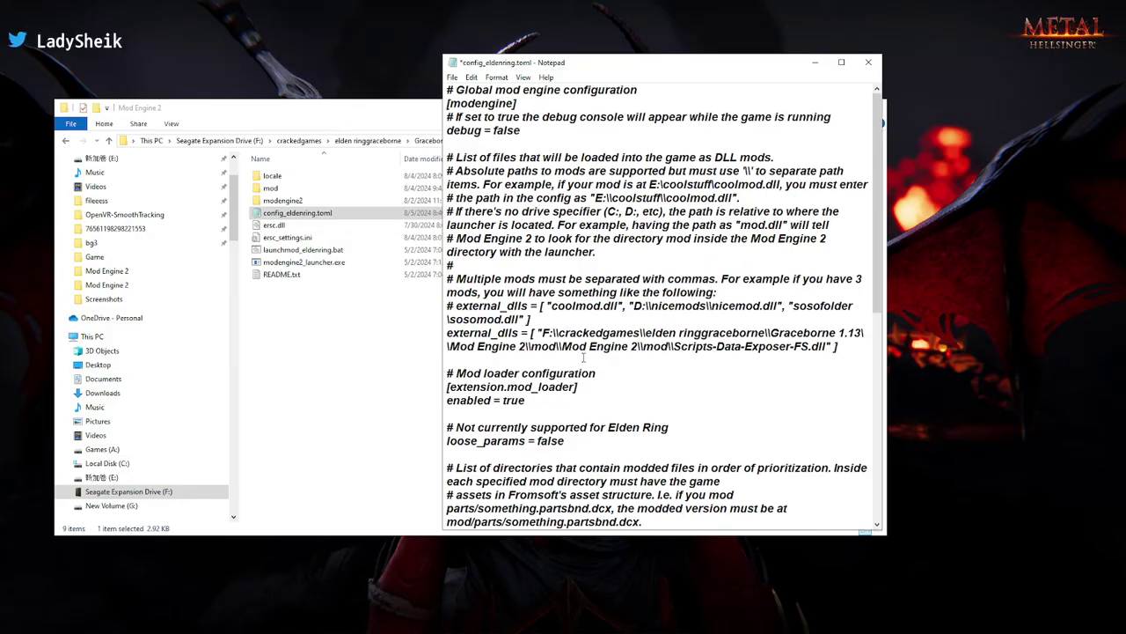
Add a comma after the first DLL path and paste F:\crackedgames\elden ringgraceborne\Graceborne 1.13\Game\crossbowParryForTheModernManAndHisHKS\dll mods on a new line before the bracket
drag(840, 346, 449, 349)
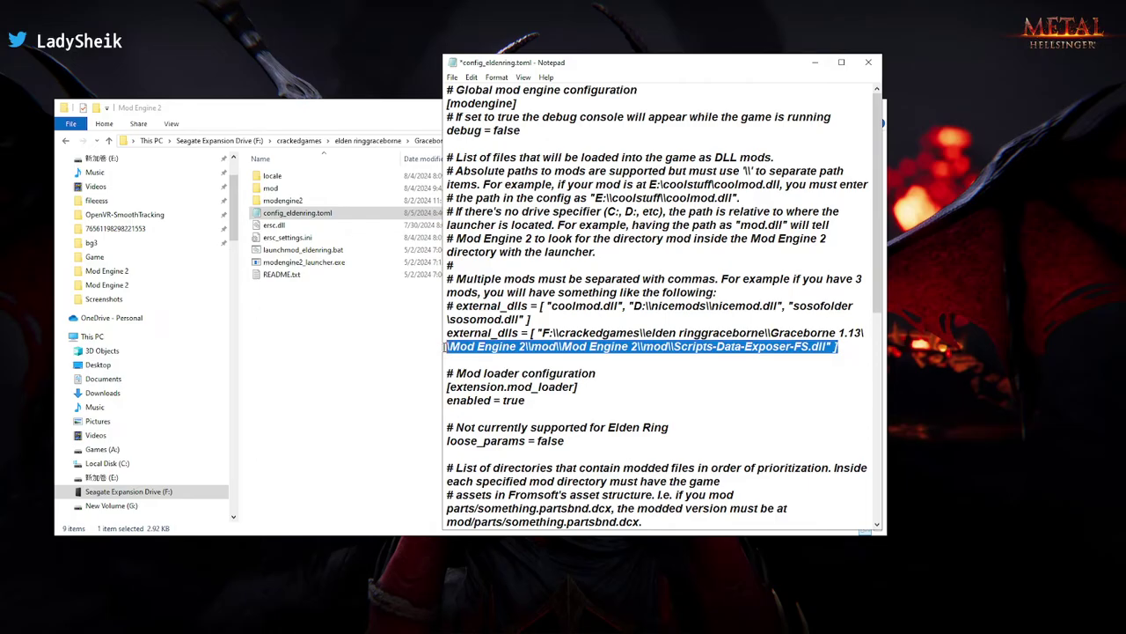
click(813, 361)
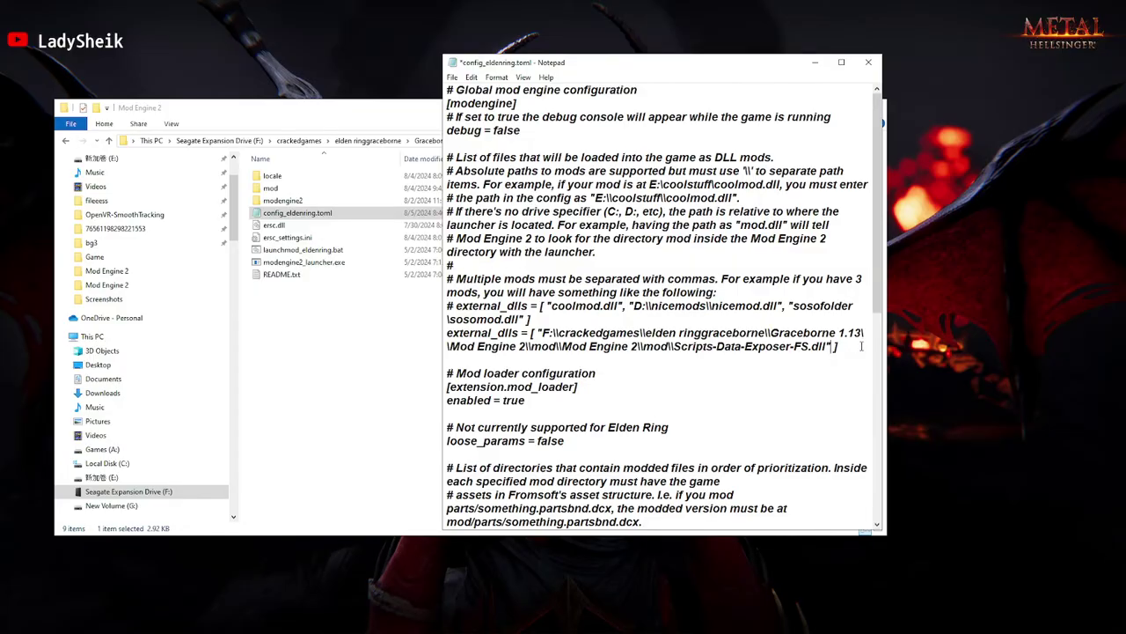
text(,)
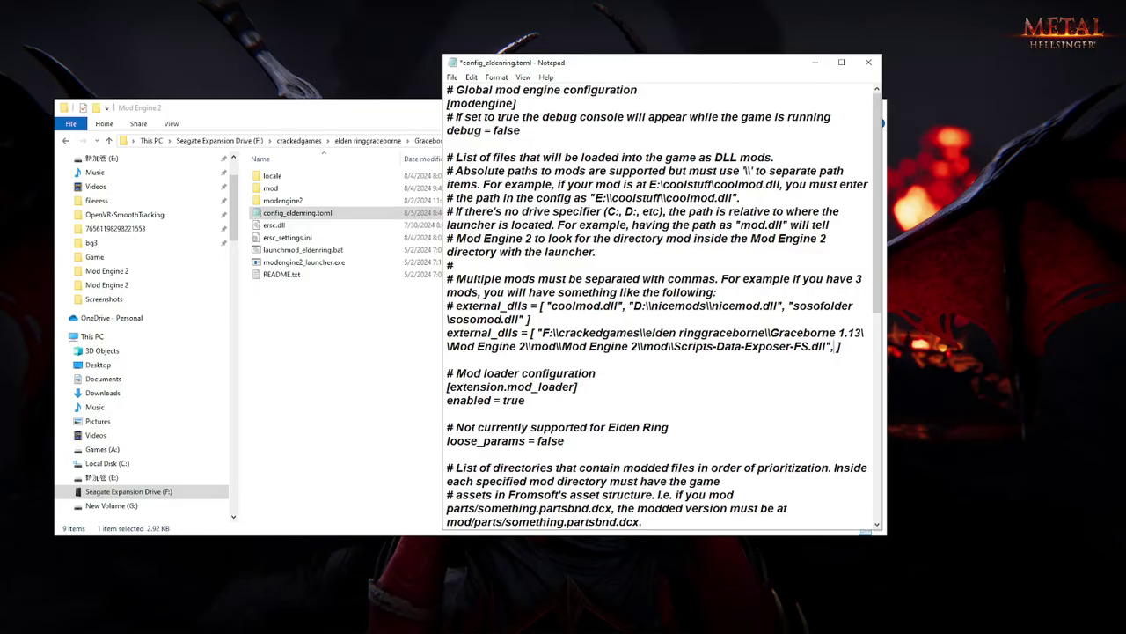
key(Return)
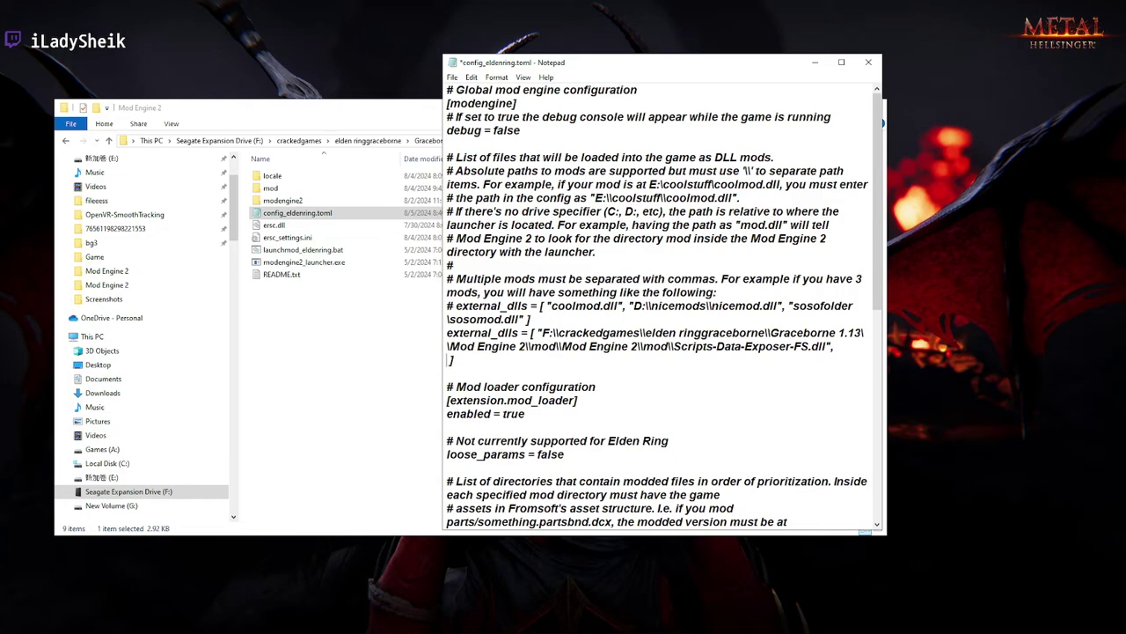
text(F:\crackedgames\elden ringgraceborne\Graceborne 1.13\Game\crossbowParryForTheModernManAndHisHKS\dll mods)
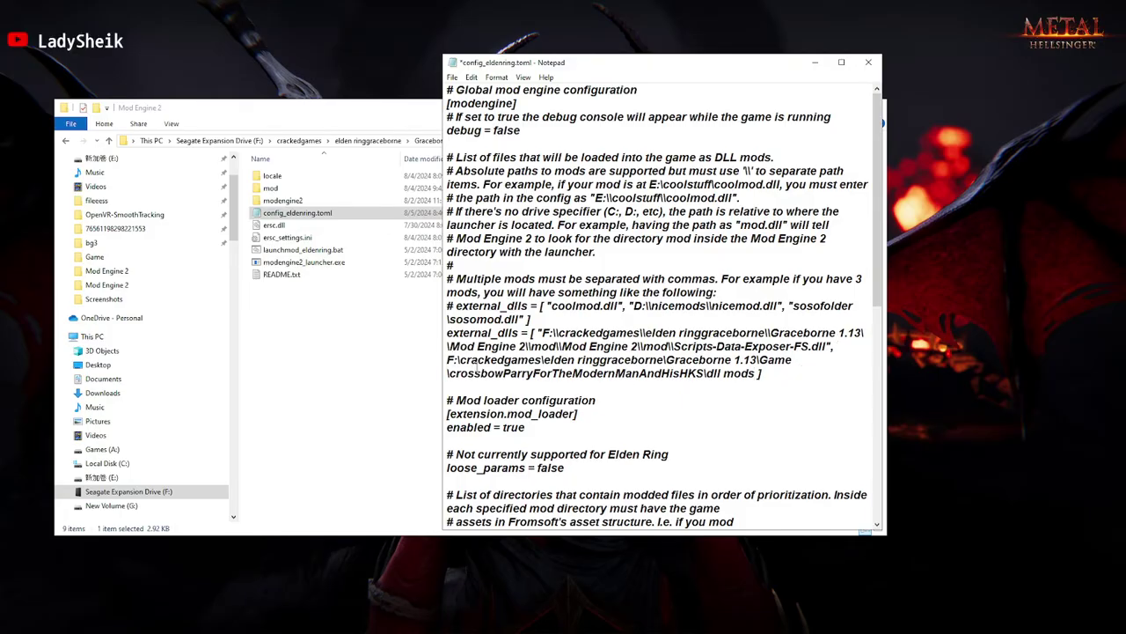
Put an opening quotation mark before the second path's F: and a double backslash after dll mods
click(448, 360)
text(")
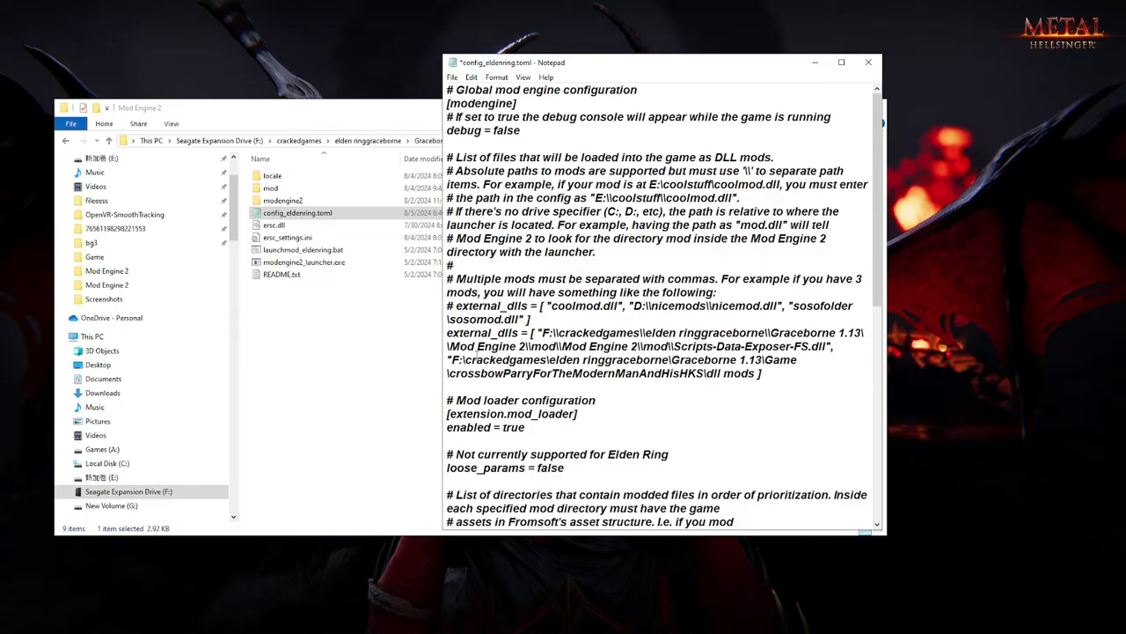
drag(456, 360, 446, 360)
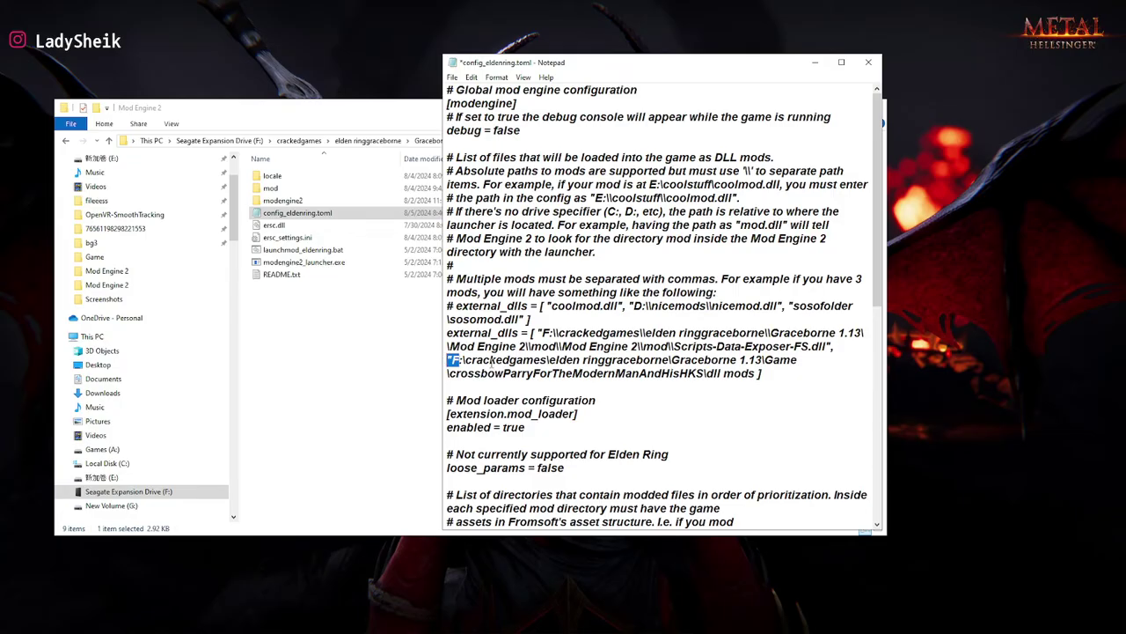
click(481, 359)
click(754, 374)
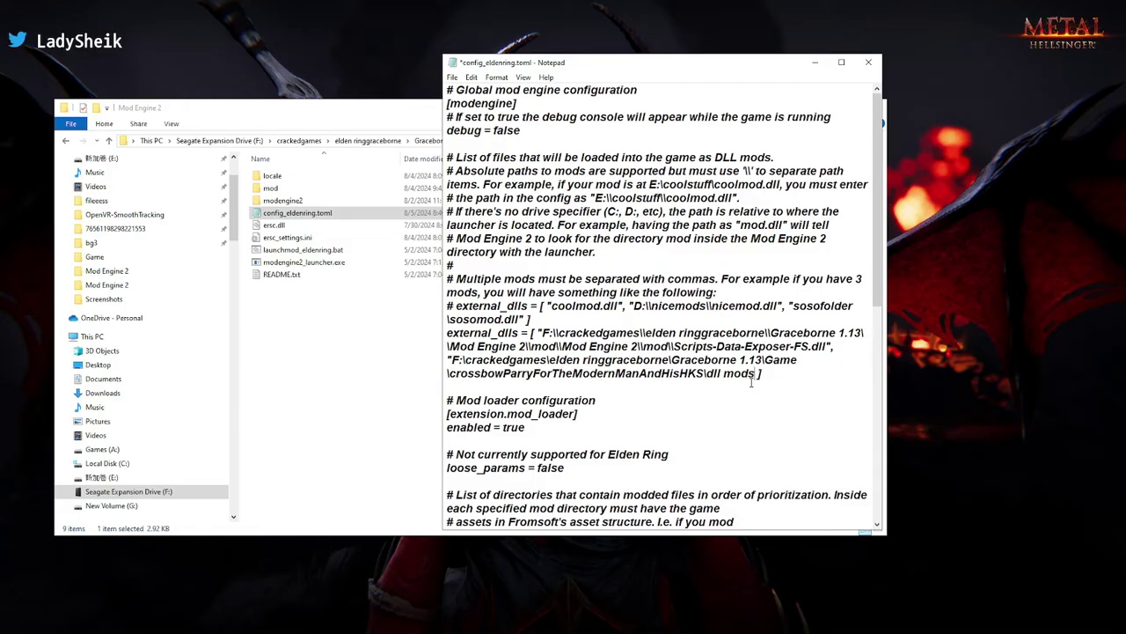
drag(836, 347, 475, 334)
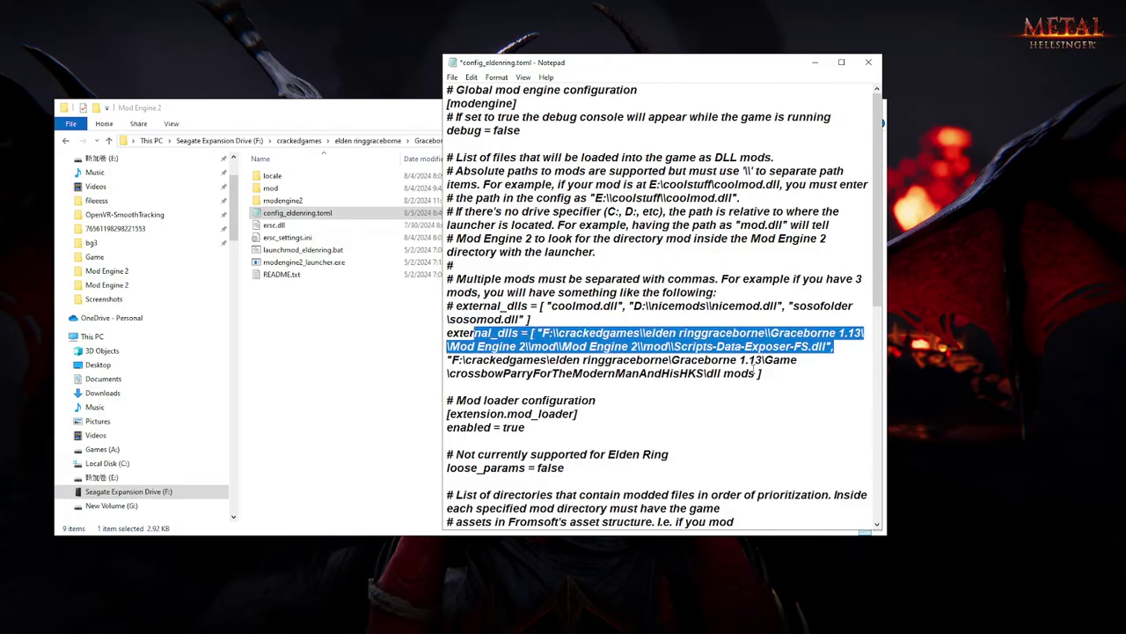
click(754, 373)
text(\\)
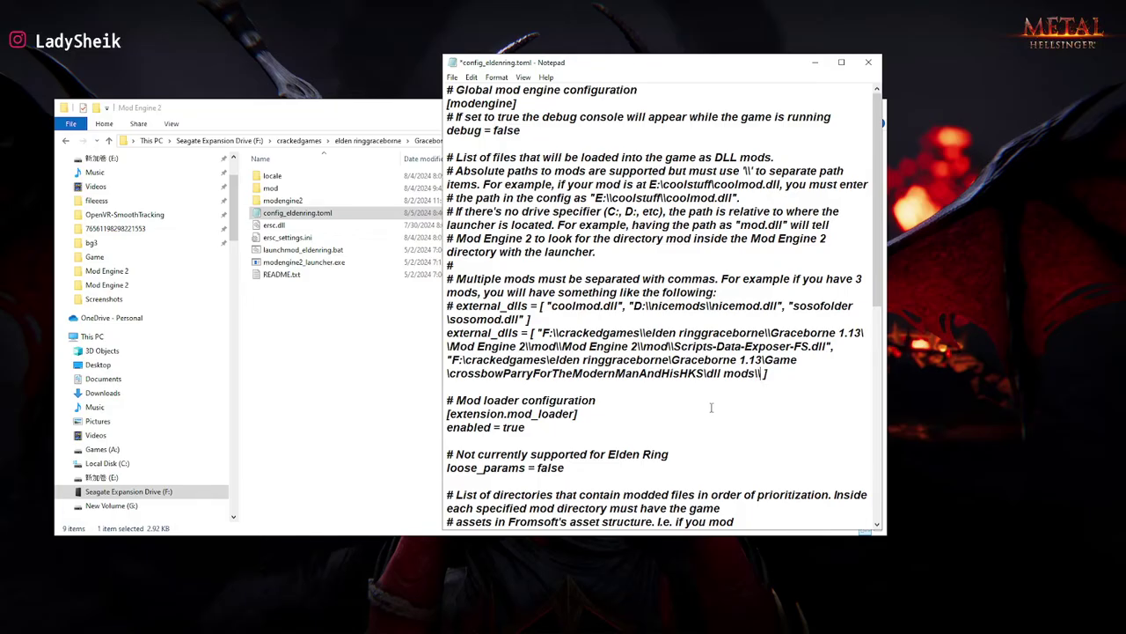
Copy the file name Scripts-Data-Exposer-FS.dll from the first path to the end of the second, closing it with a quotation mark and comma
drag(673, 346, 827, 347)
key(ctrl+c)
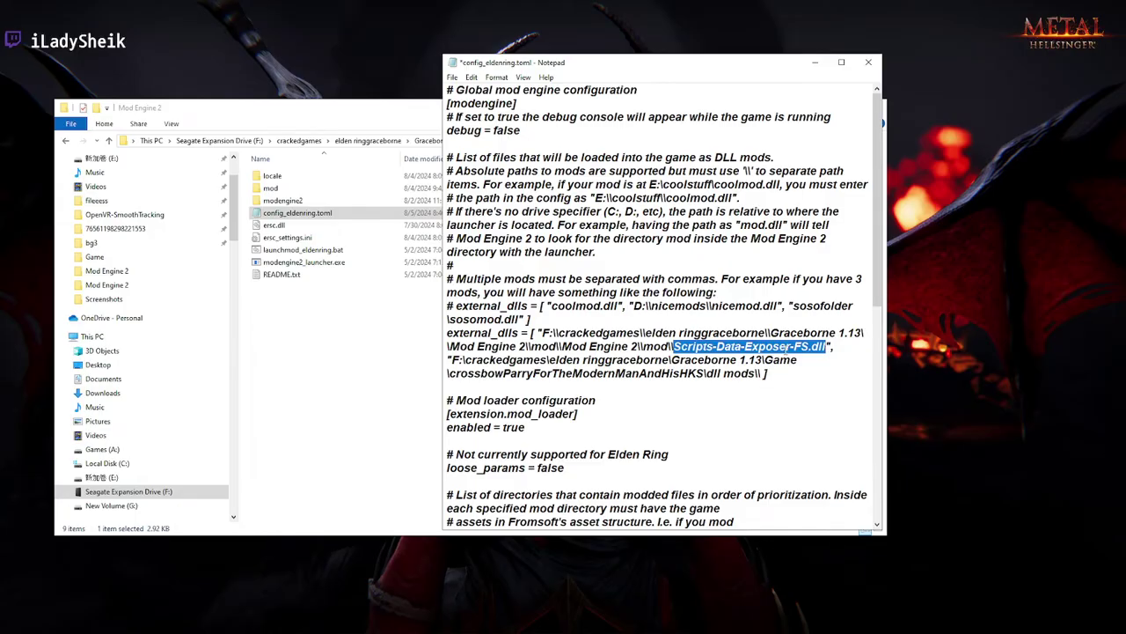
right_click(630, 350)
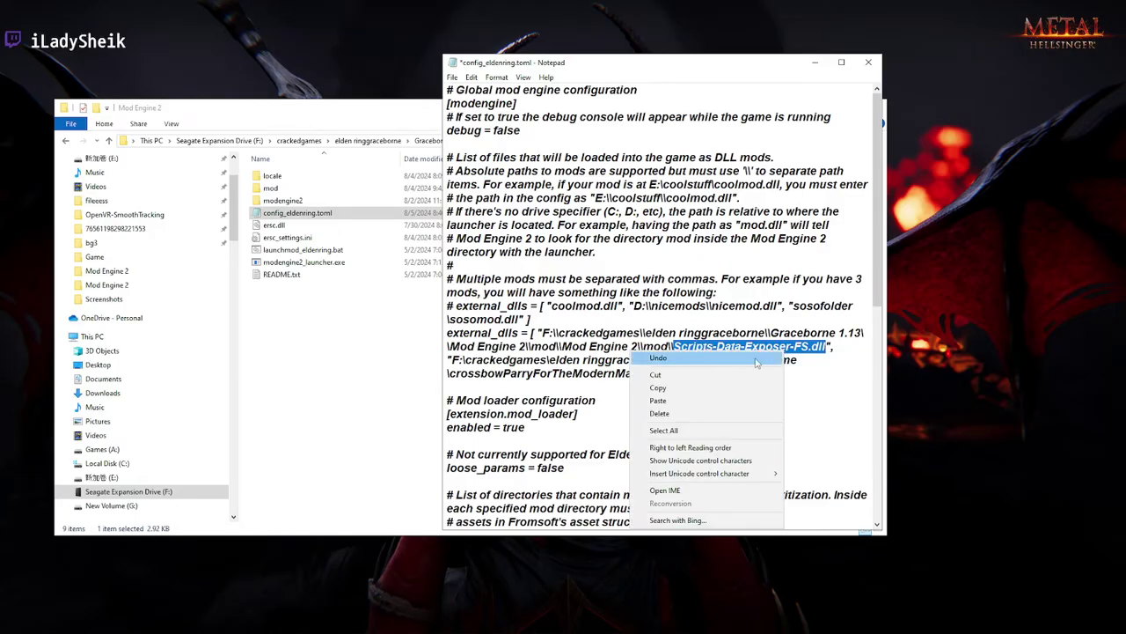
click(675, 388)
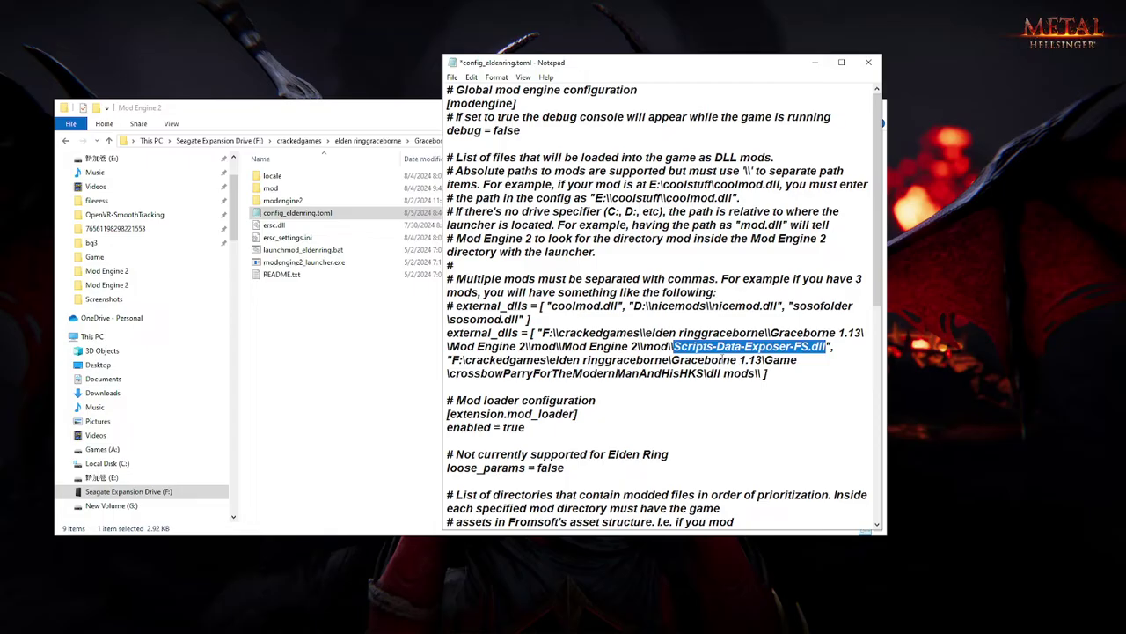
click(764, 373)
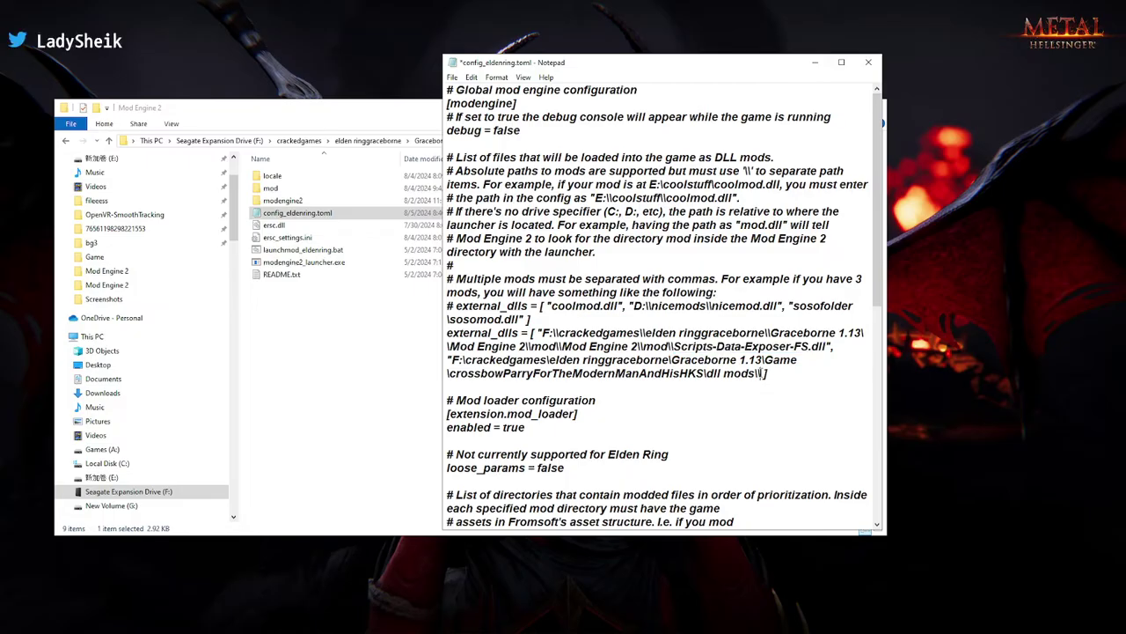
key(ctrl+v)
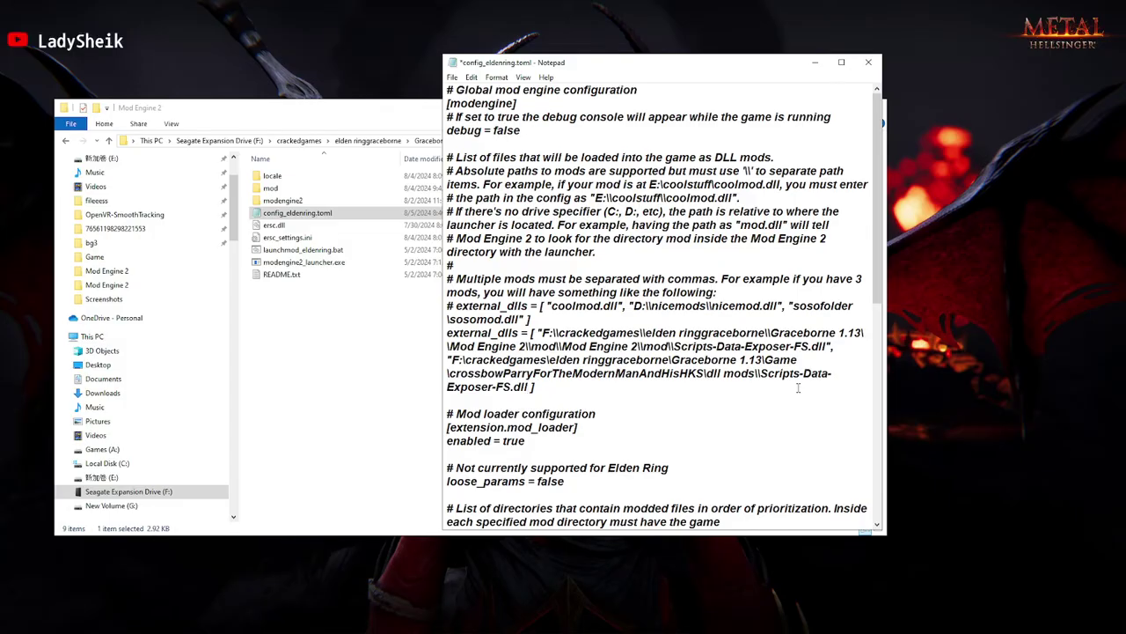
text(")
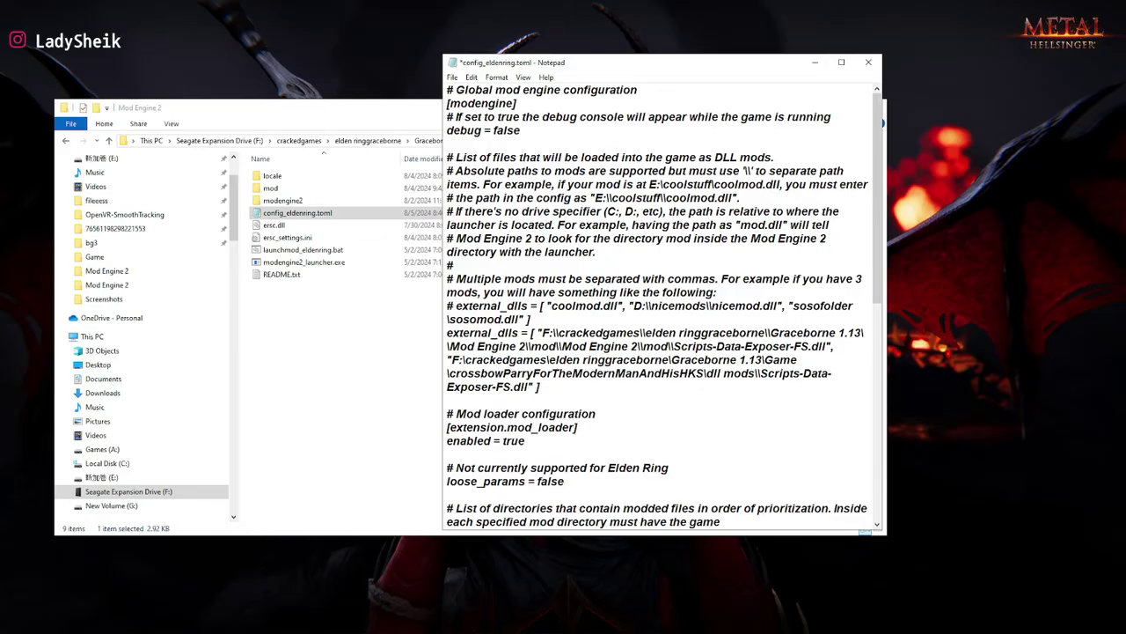
text(,)
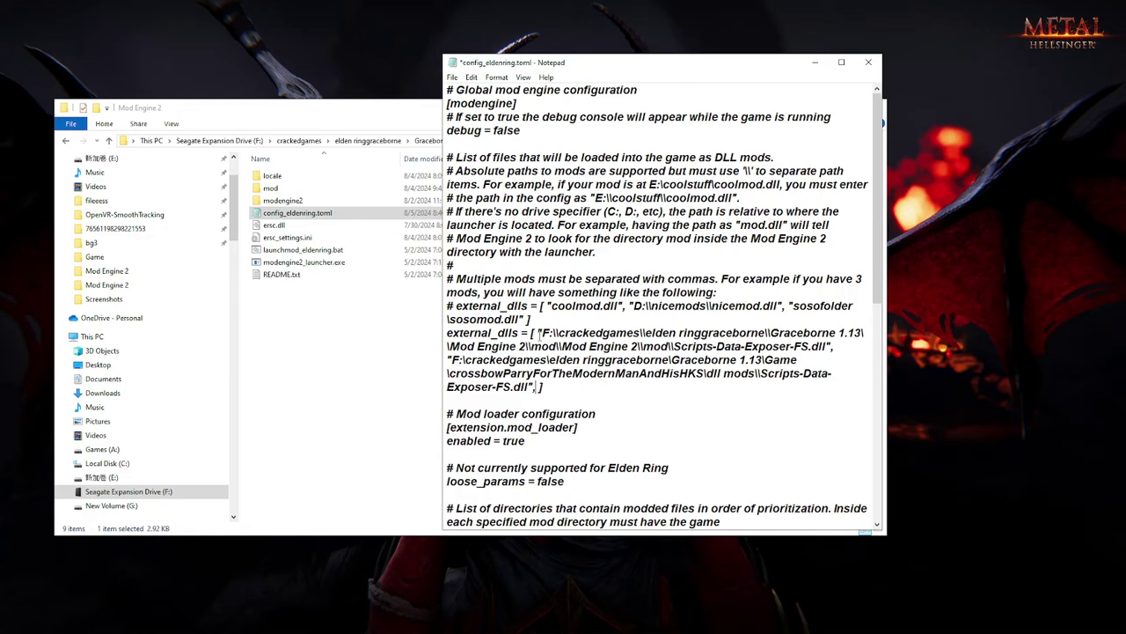
Double every remaining single backslash in the second DLL path, from F:\ through to the one before dll mods
drag(557, 333, 553, 333)
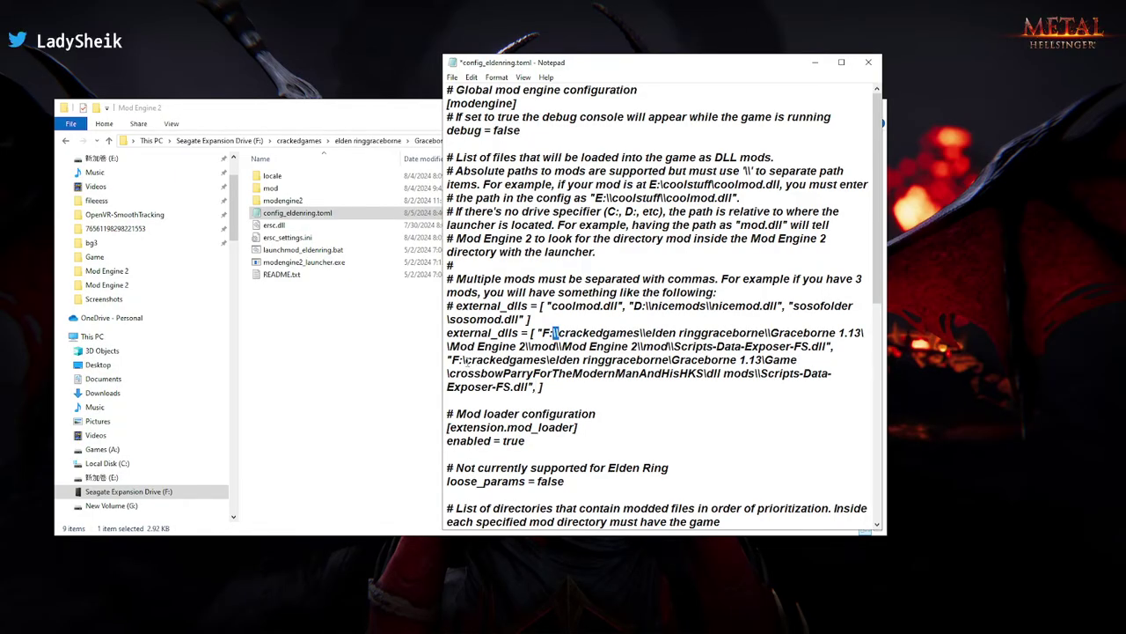
text(\)
click(464, 360)
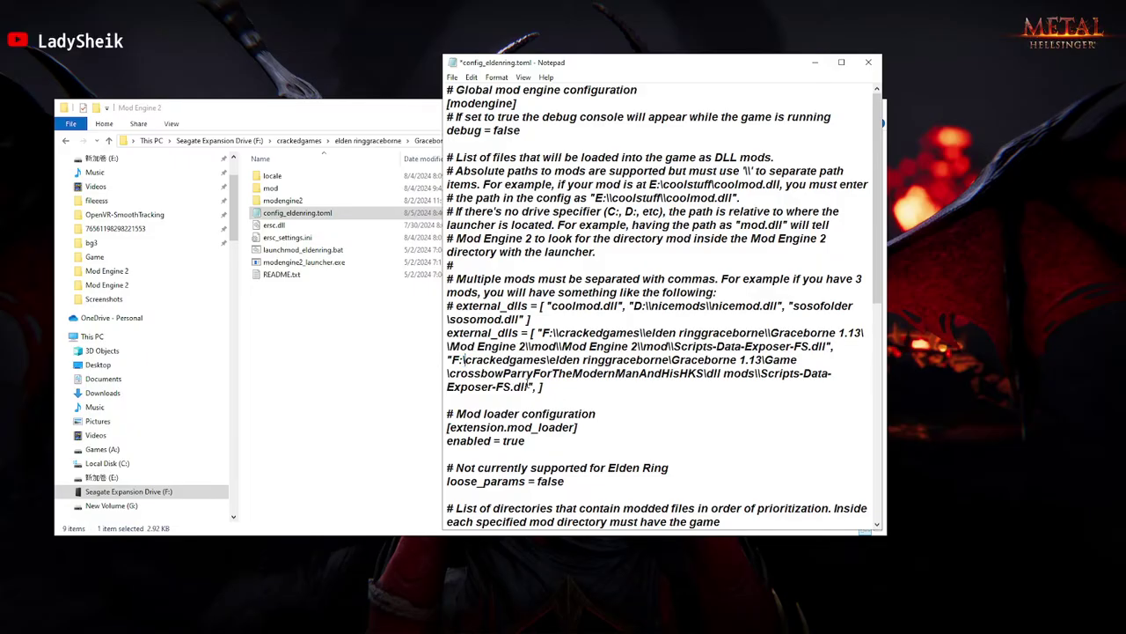
text(\)
click(552, 359)
text(\)
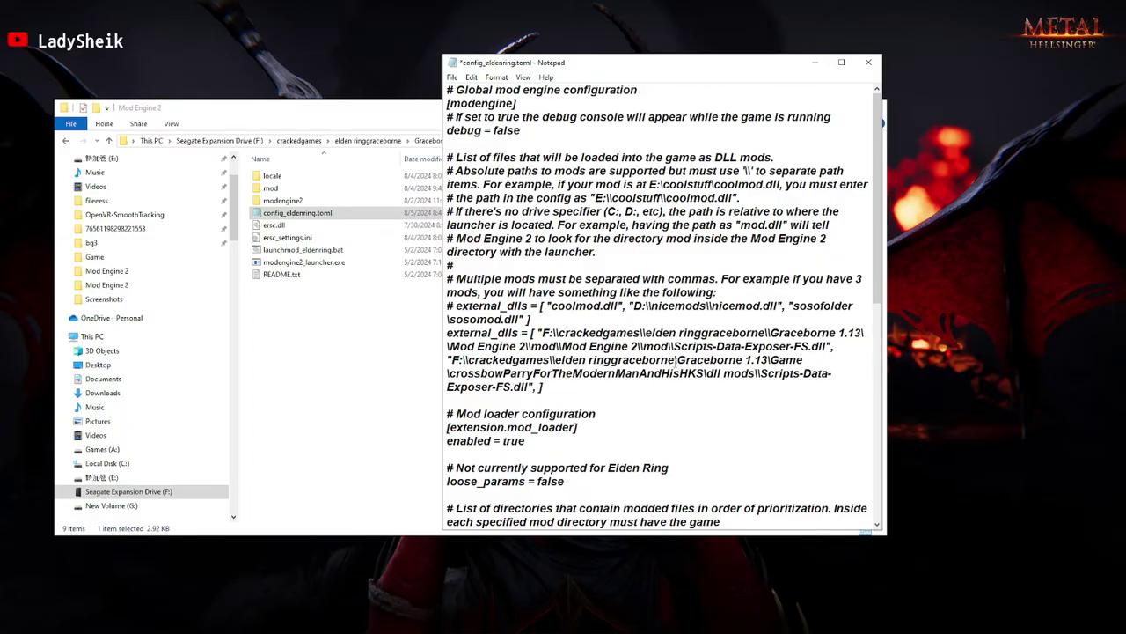
click(673, 359)
text(\)
click(774, 360)
text(\)
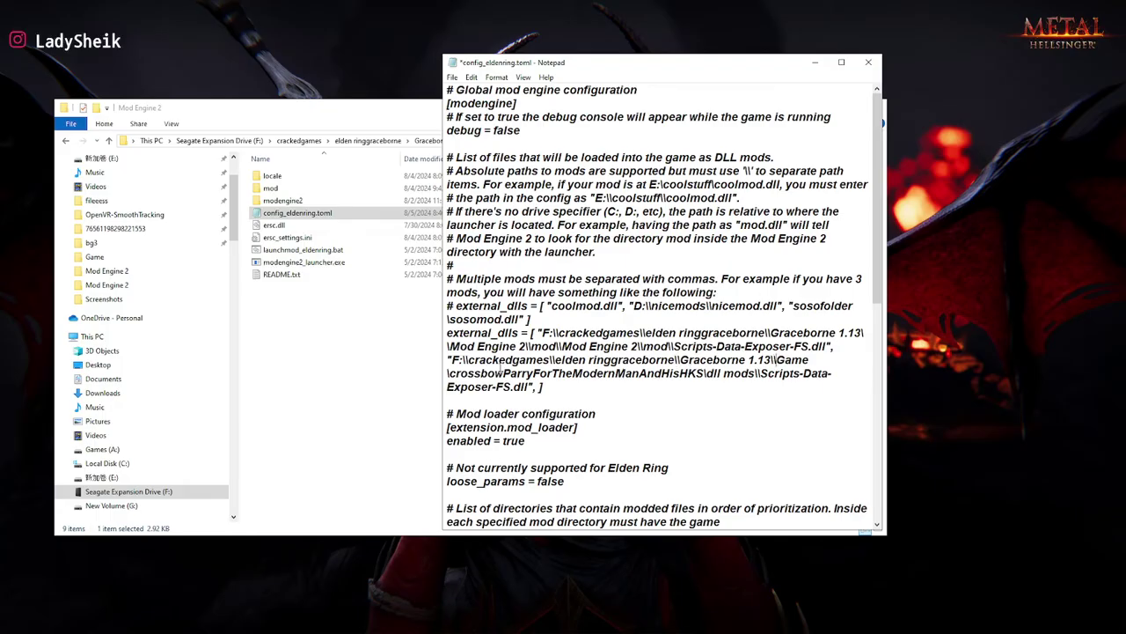
click(448, 373)
text(\)
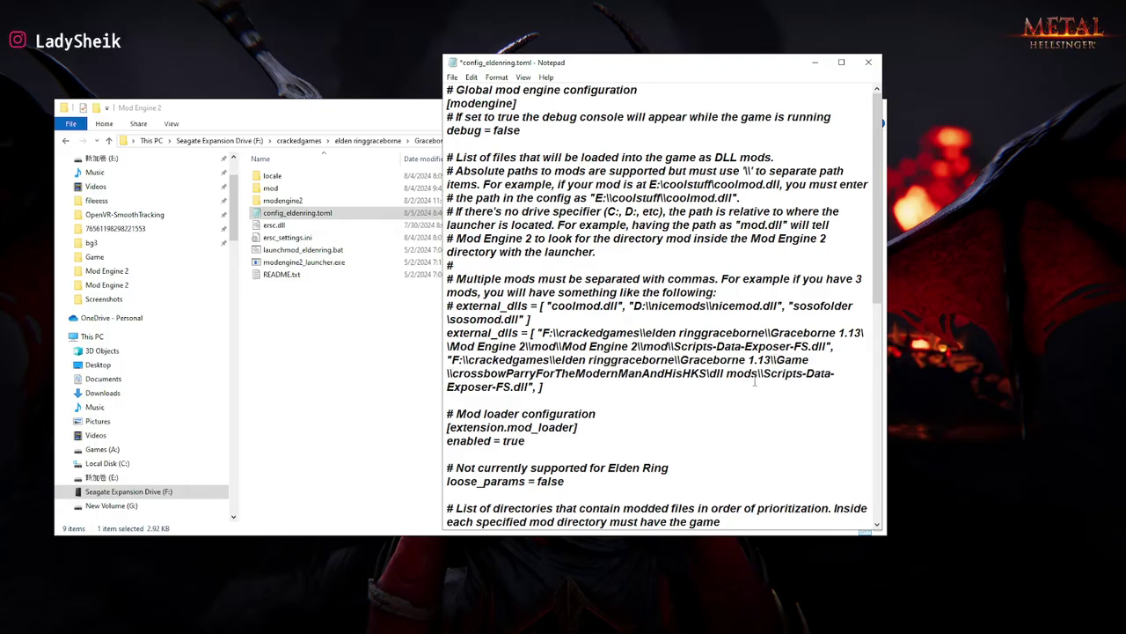
click(709, 373)
text(\)
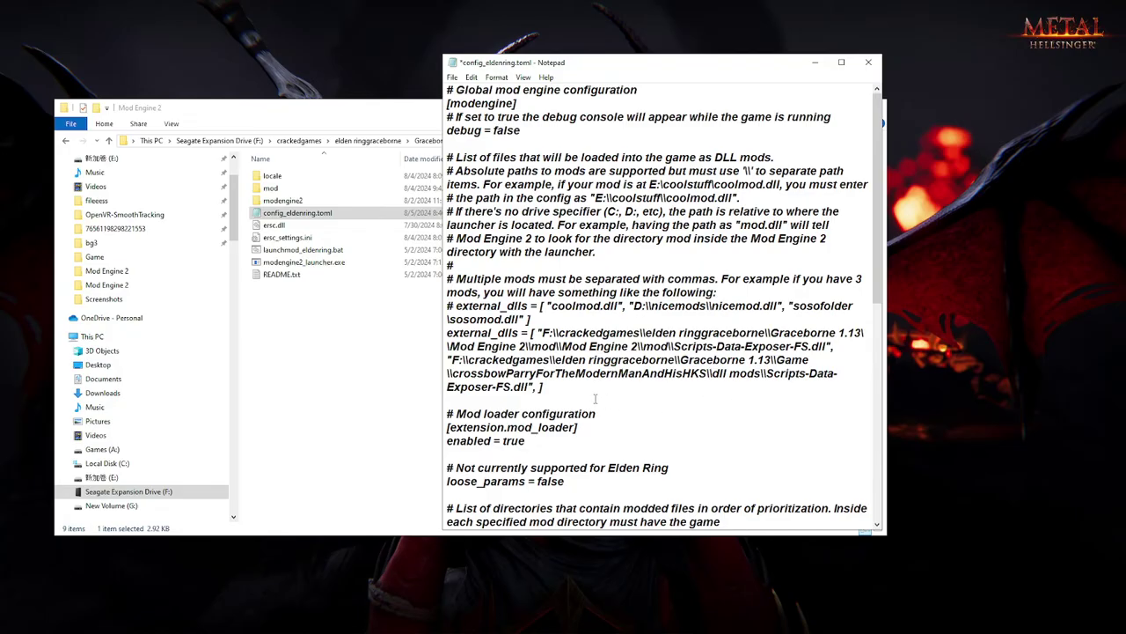
Review the complete external_dlls entry and save config_eldenring.toml
drag(544, 387, 440, 335)
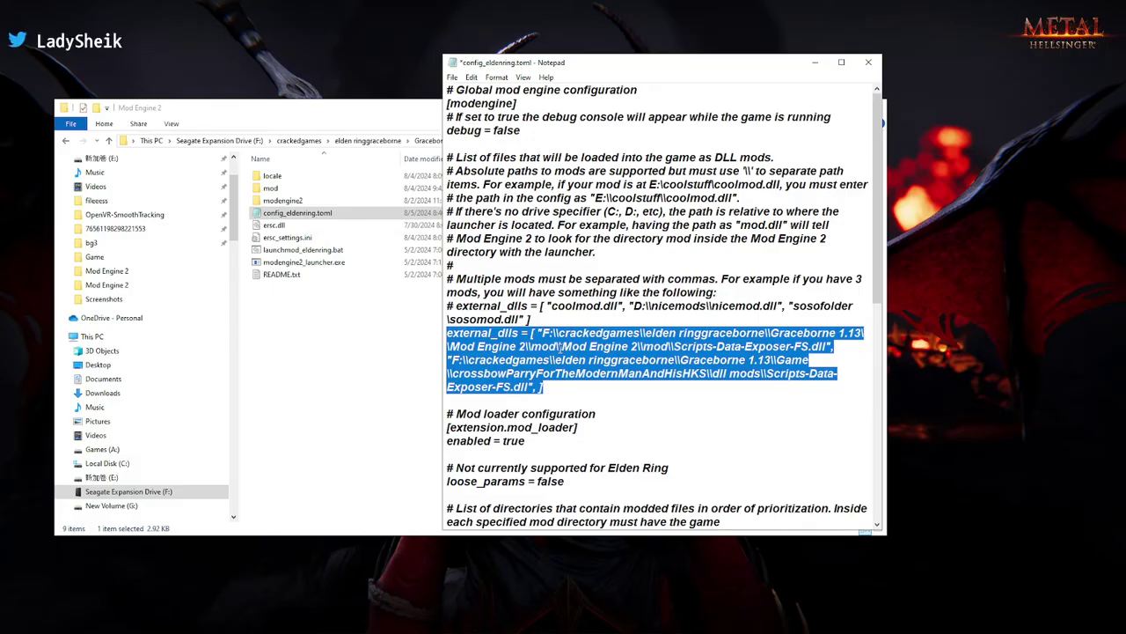
click(573, 391)
click(452, 78)
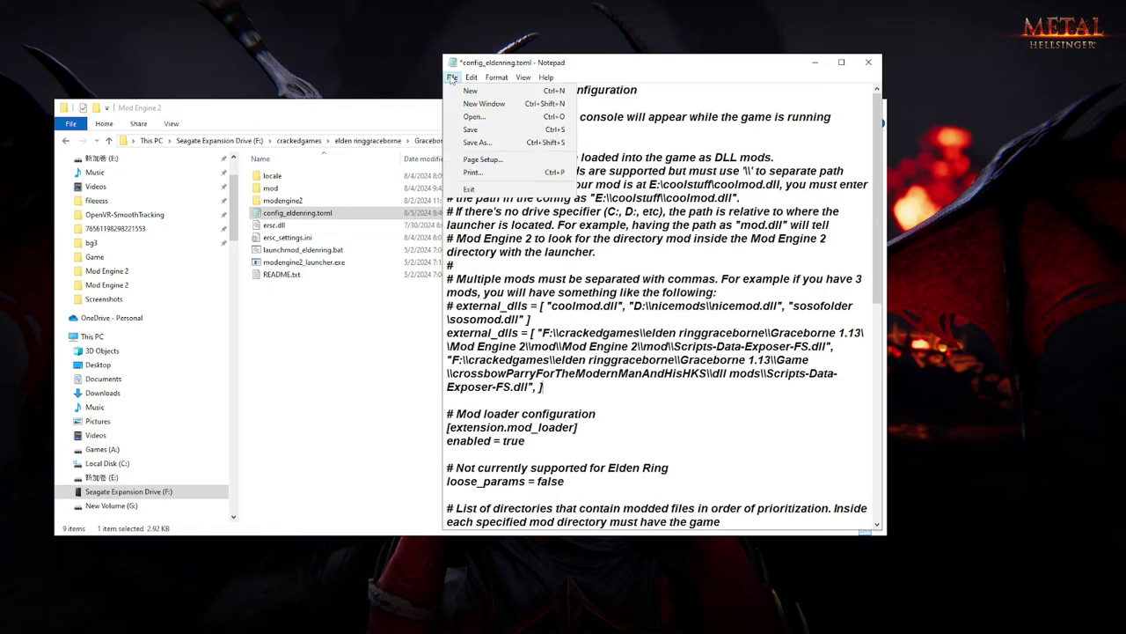
click(495, 132)
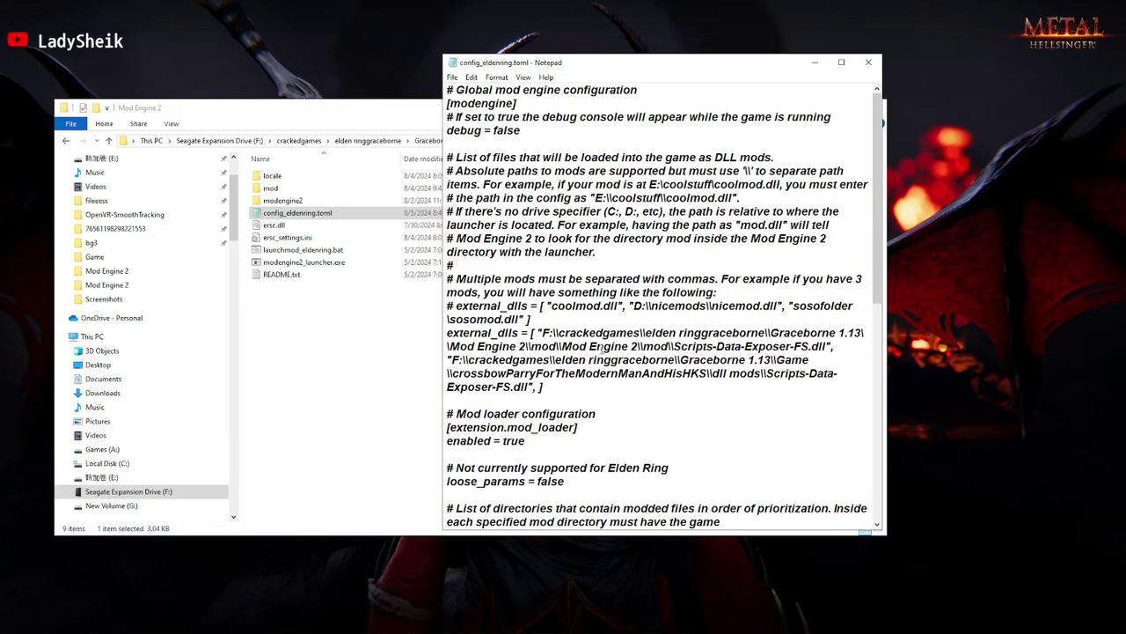
Add "ersc.dll", on its own line after the second DLL path, with the closing bracket on the line below it
click(534, 389)
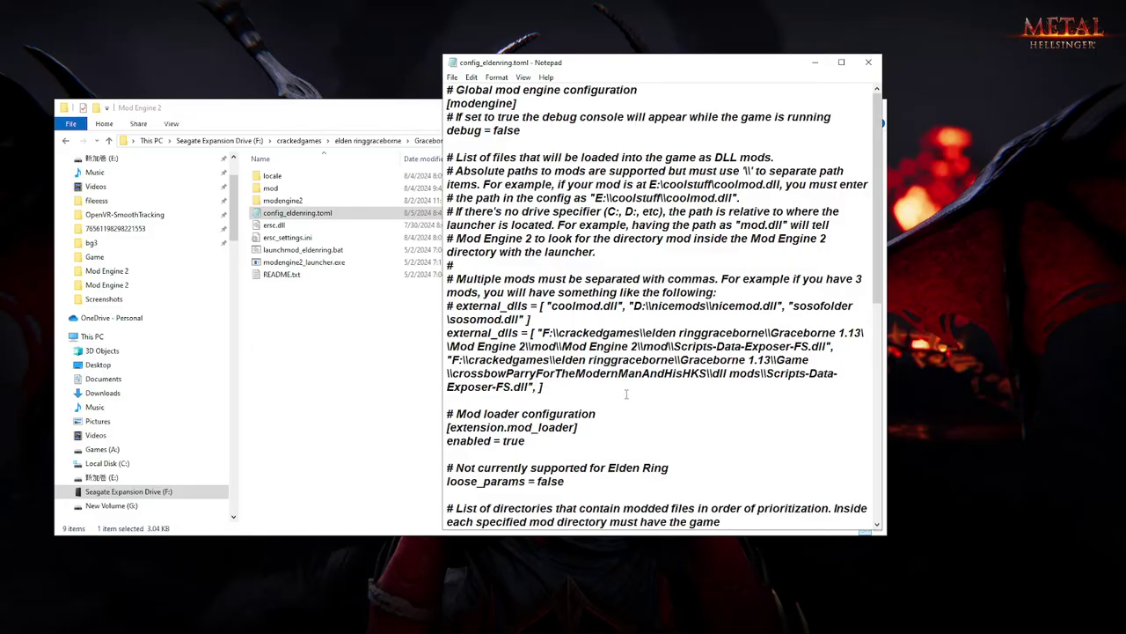
key(Return)
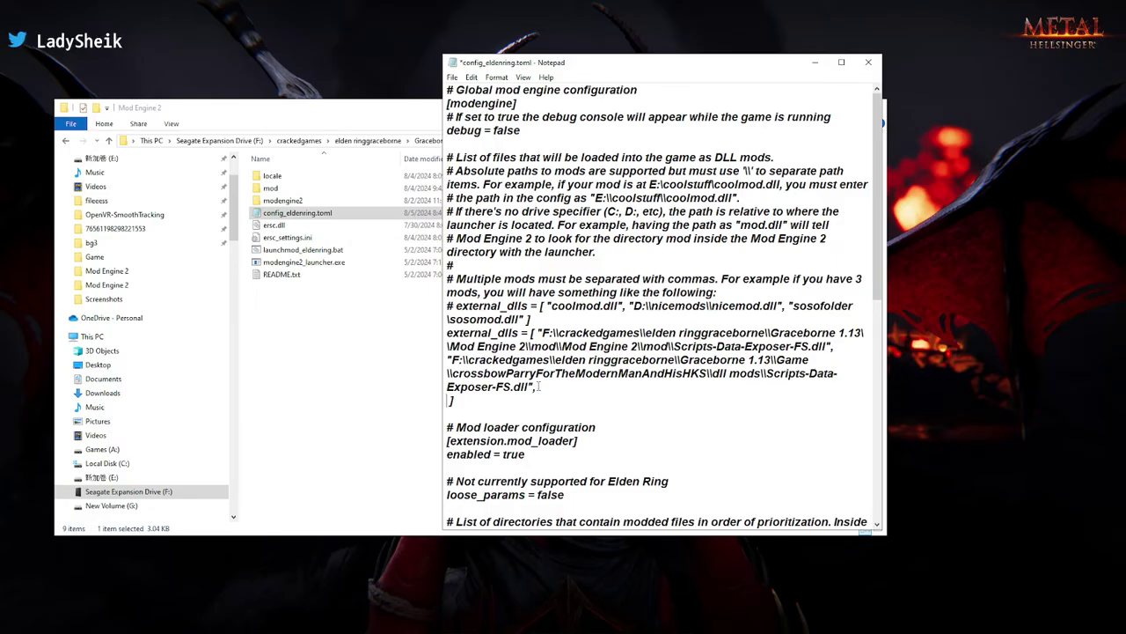
text("ersc )
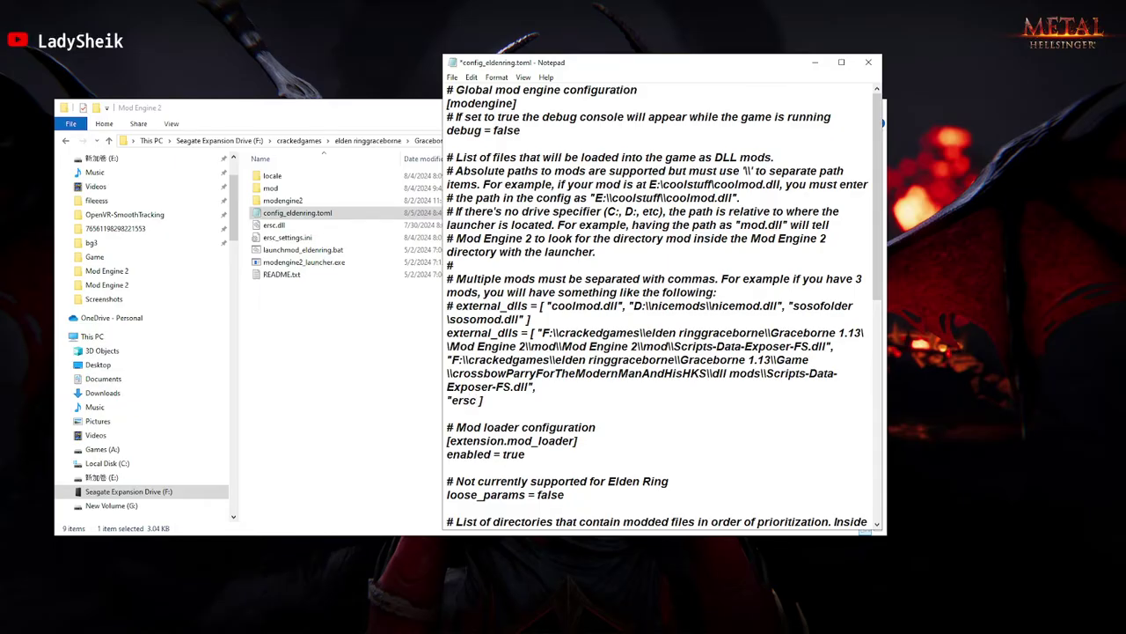
text(.dll",)
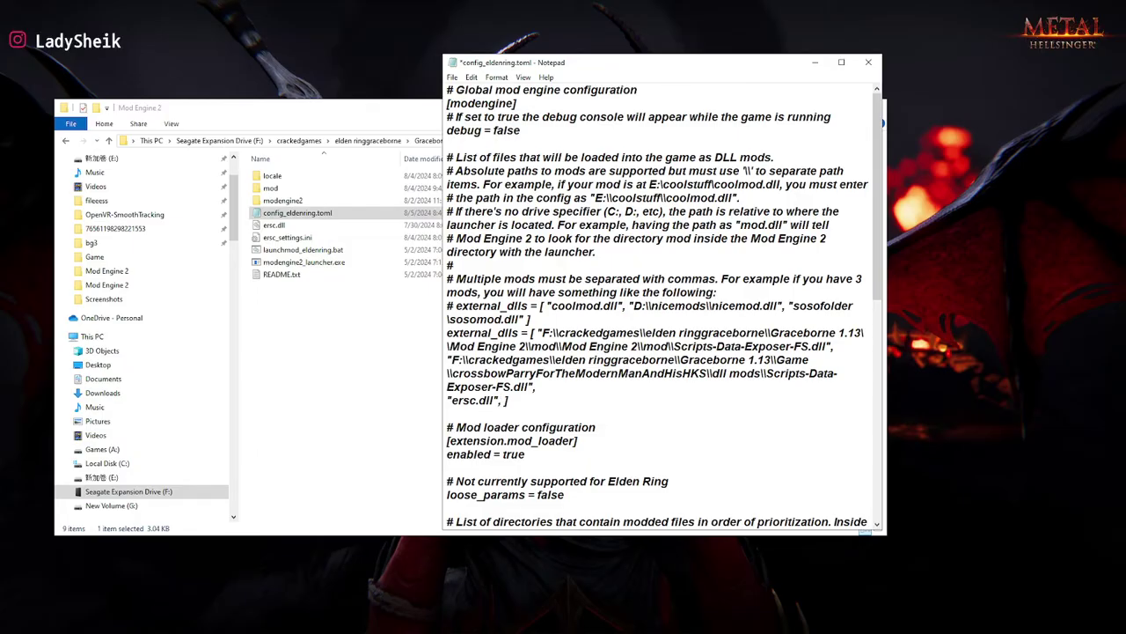
key(Return)
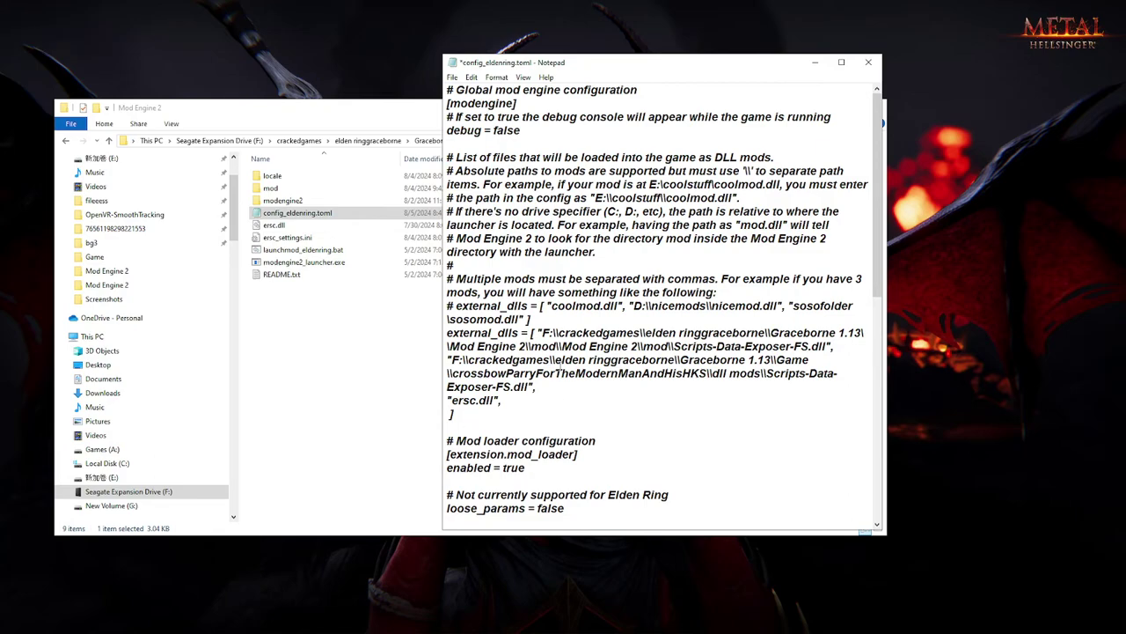
Examine the folders and file names in both DLL paths of the external_dlls entry, checking them section by section
drag(503, 401, 447, 332)
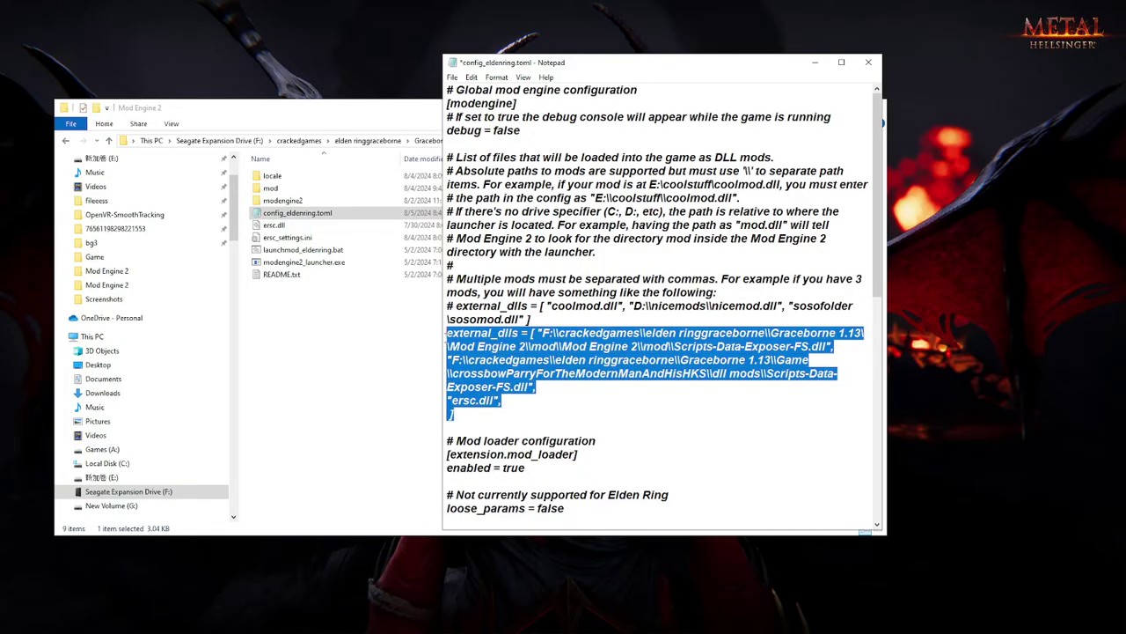
click(608, 333)
drag(673, 346, 827, 352)
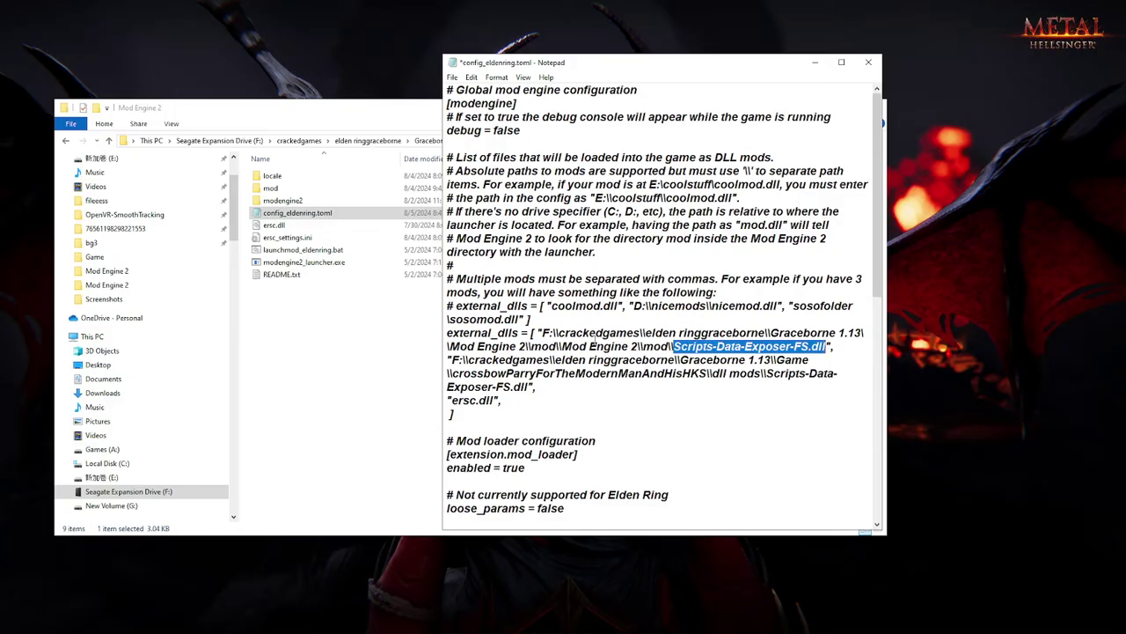
drag(561, 346, 674, 349)
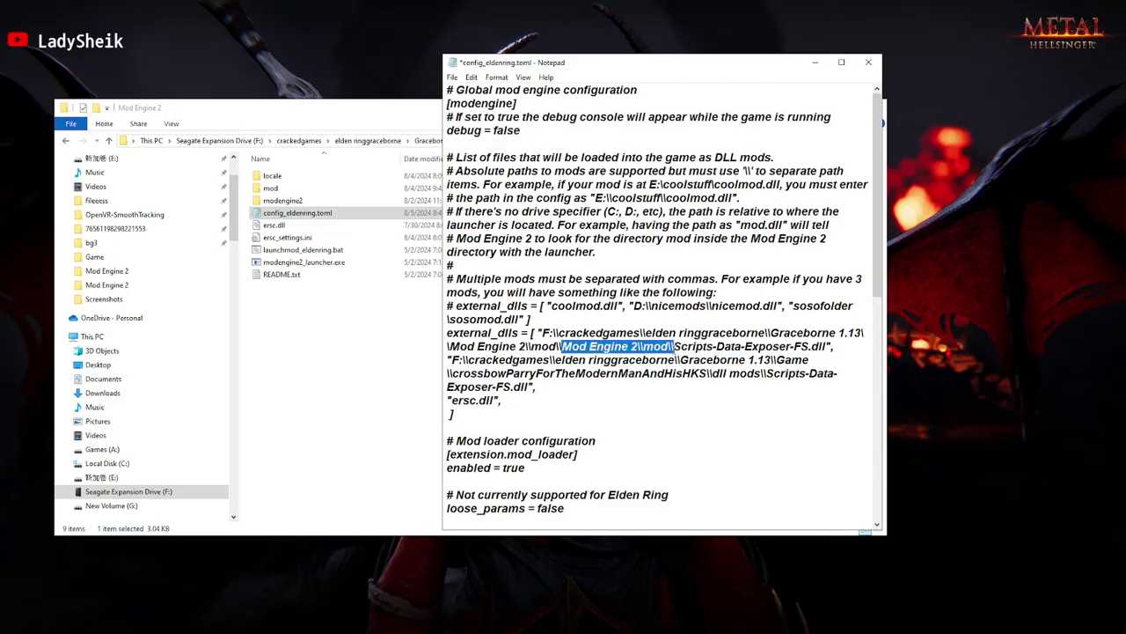
click(676, 359)
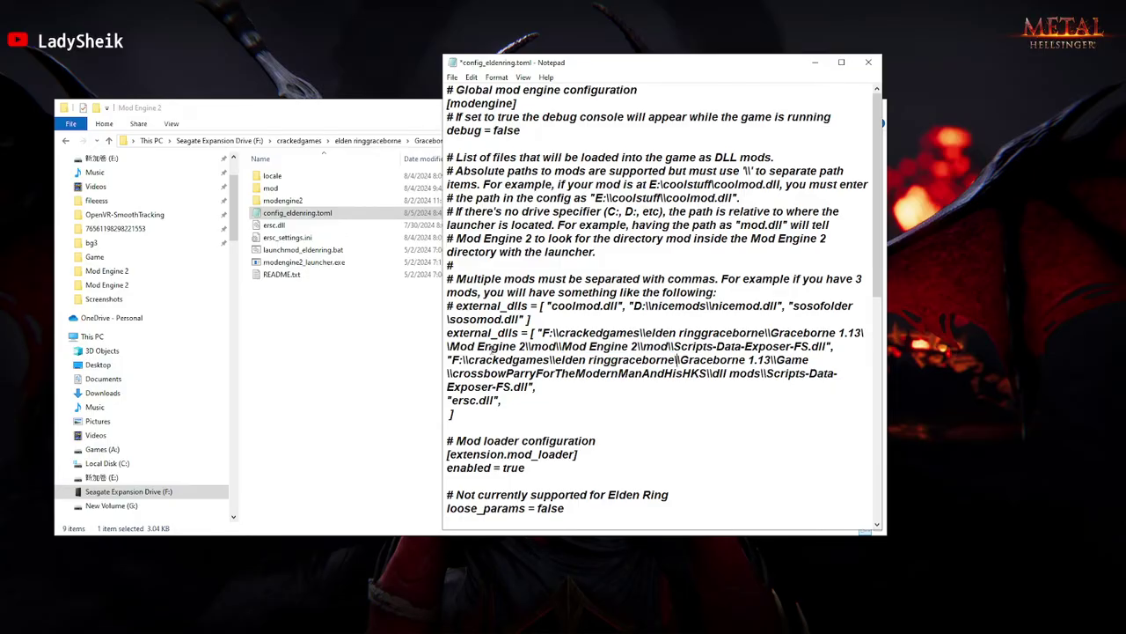
drag(452, 359, 553, 360)
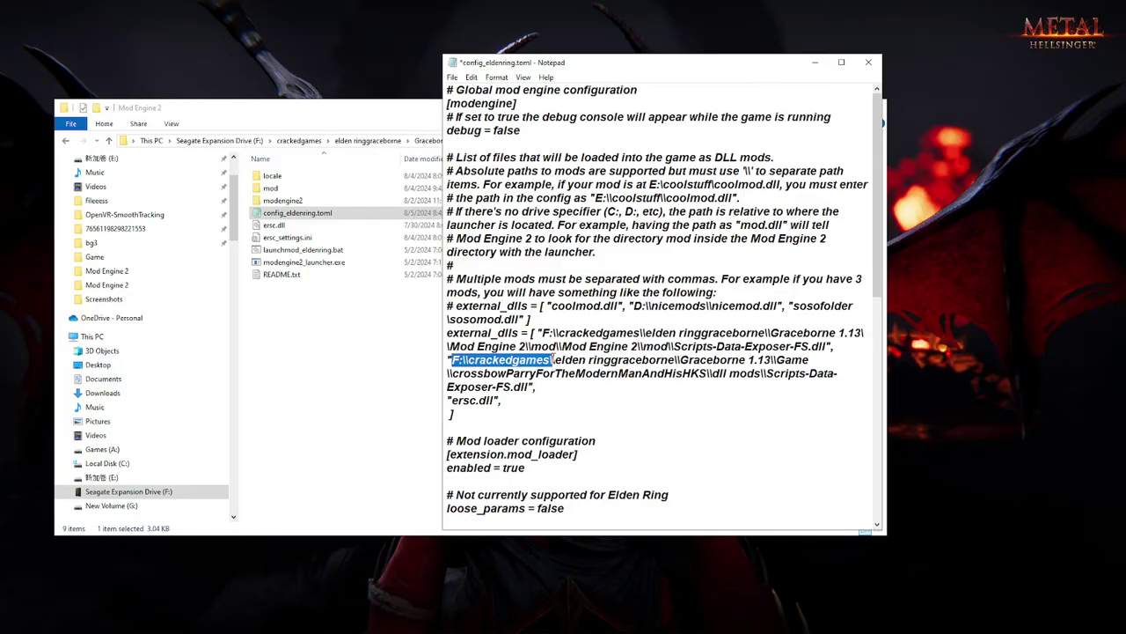
click(614, 393)
drag(680, 361, 526, 373)
click(775, 359)
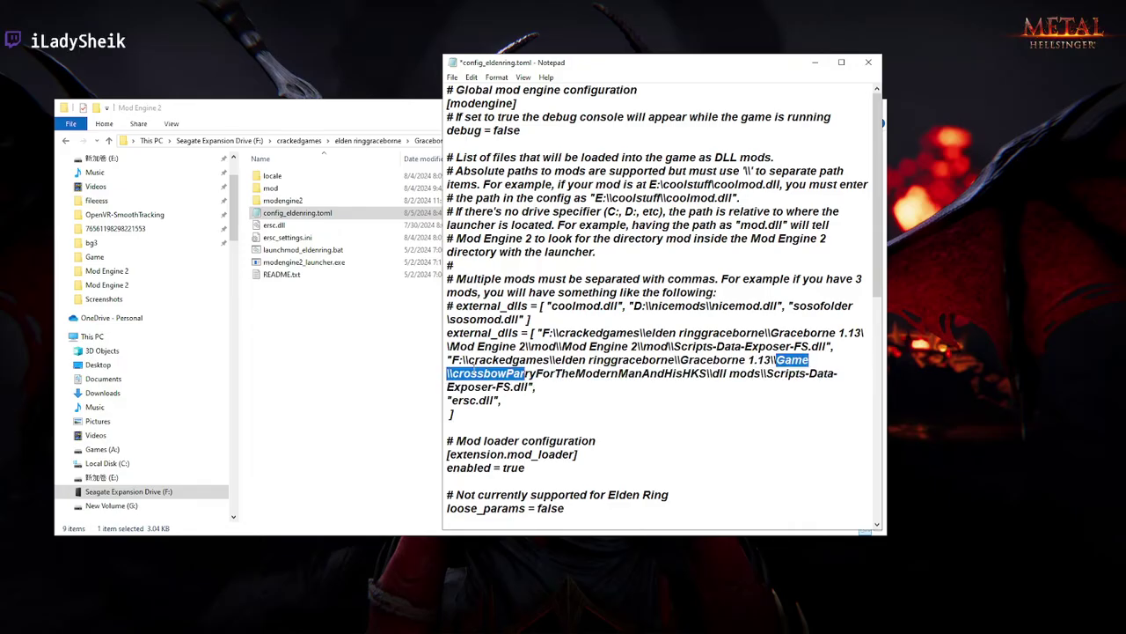
click(571, 383)
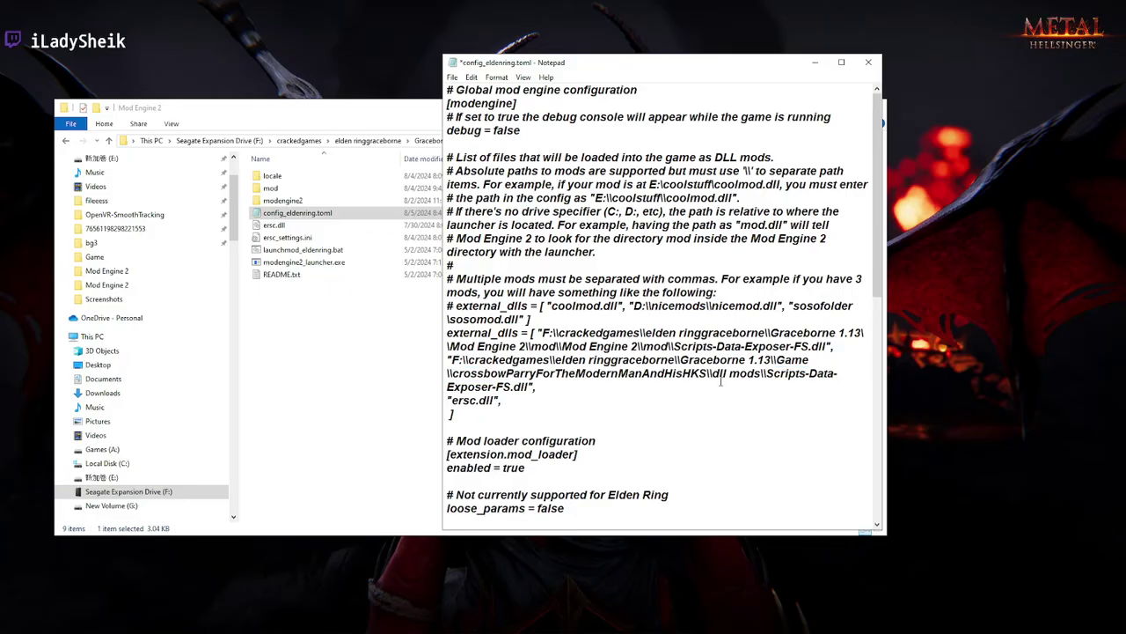
drag(712, 374, 760, 376)
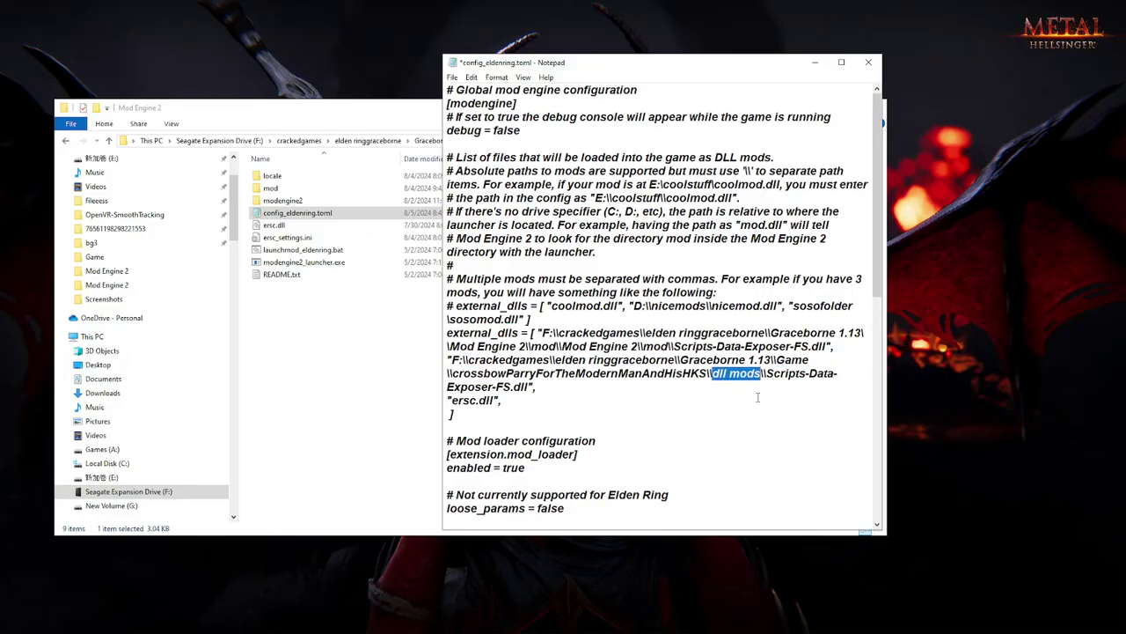
drag(765, 374, 563, 388)
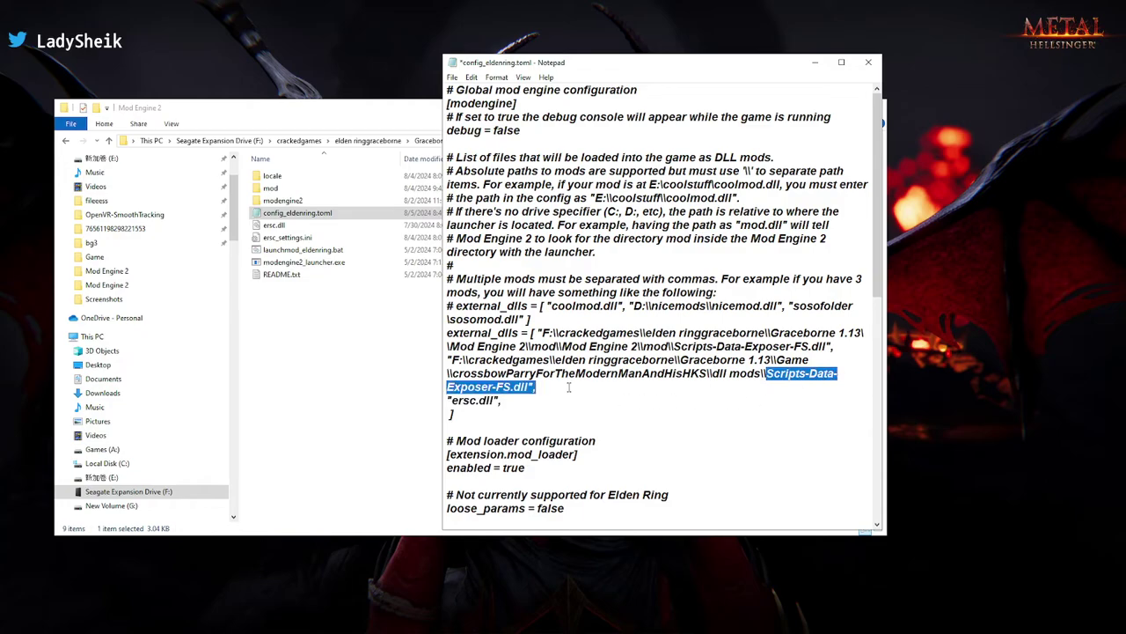
Save config_eldenring.toml with the ersc.dll entry added
click(309, 321)
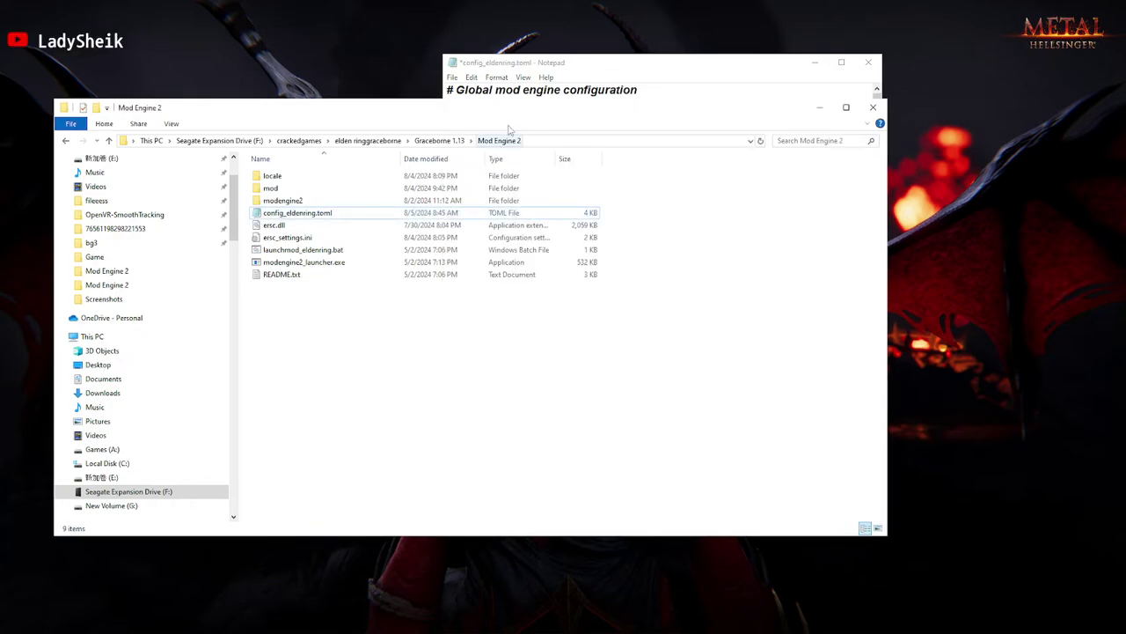
click(513, 68)
click(451, 78)
click(475, 133)
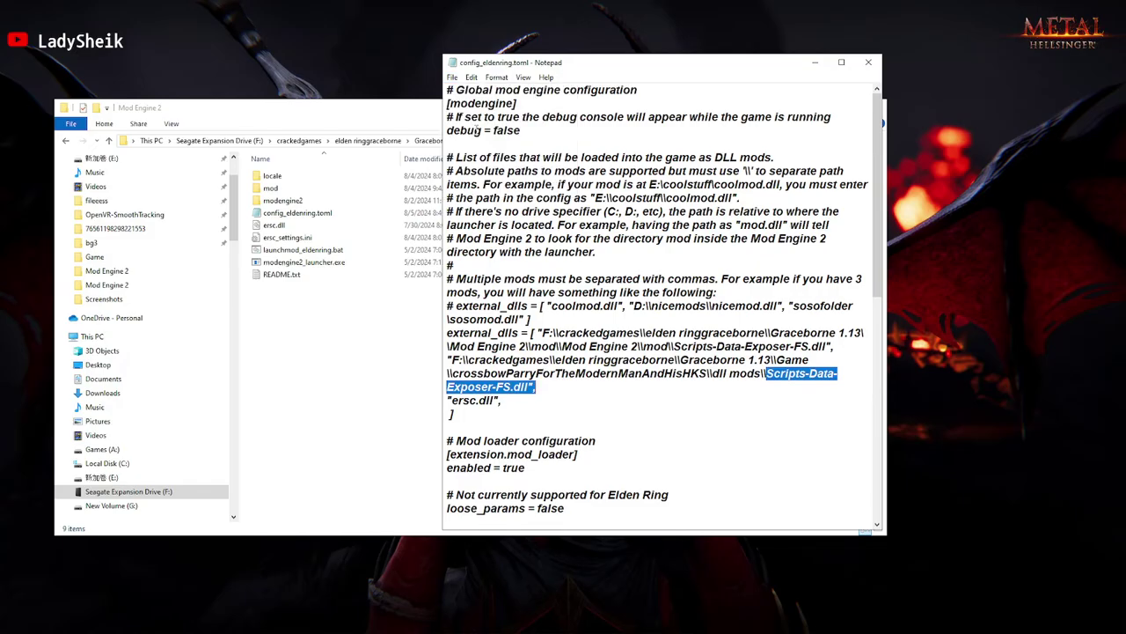
Run launchmod_eldenring.bat from the Mod Engine 2 folder and acknowledge the seamless co-op welcome message in Elden Ring
click(340, 346)
click(269, 252)
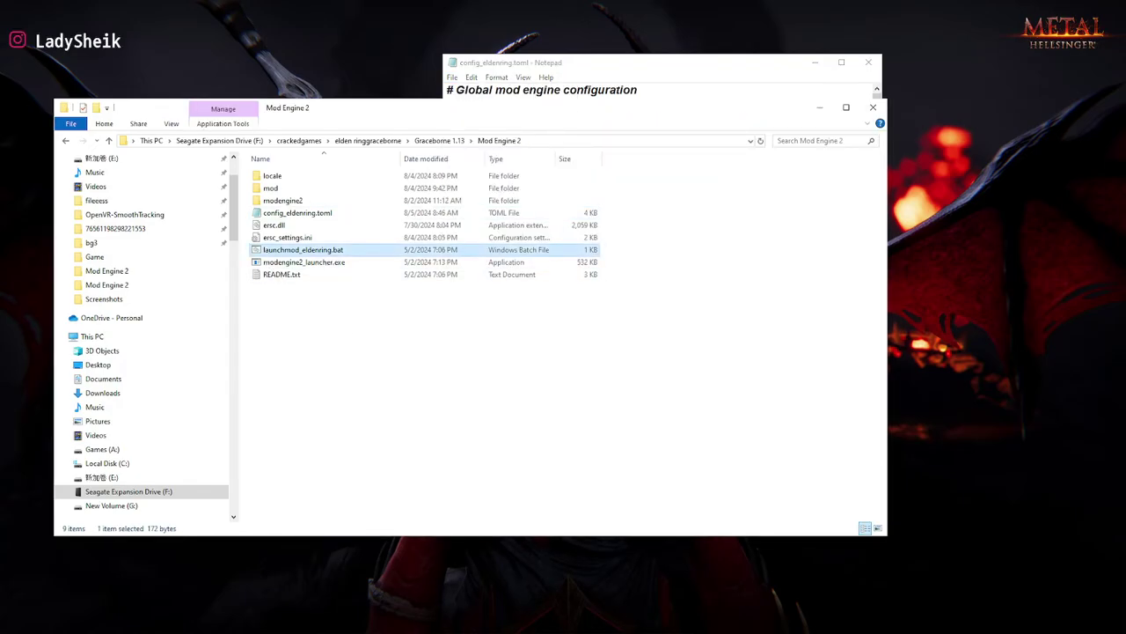
key(Return)
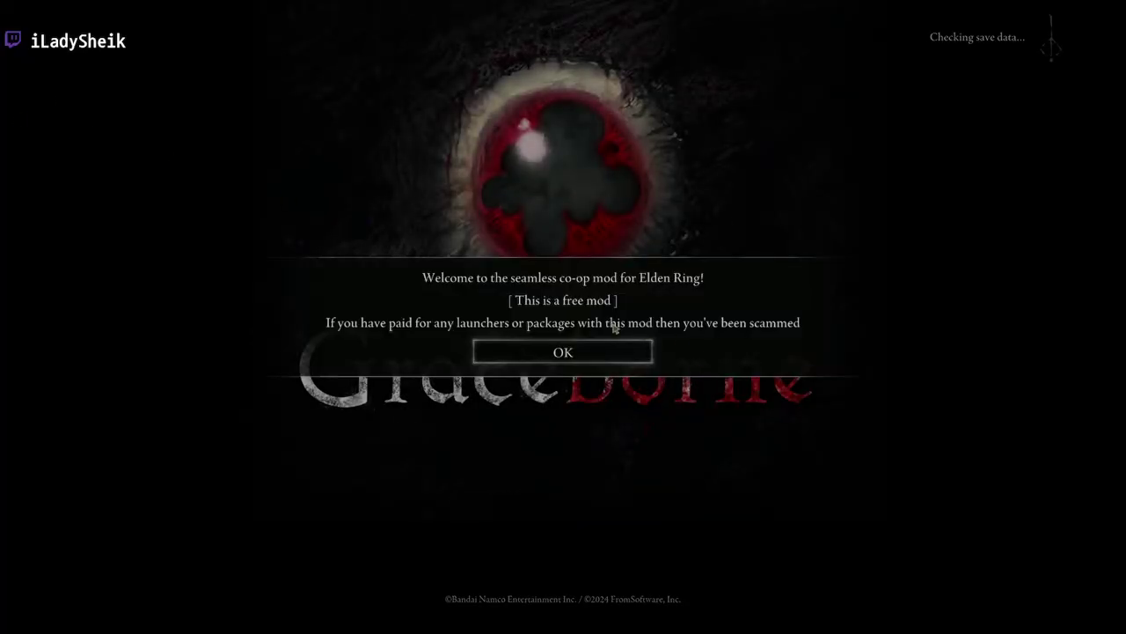
click(565, 347)
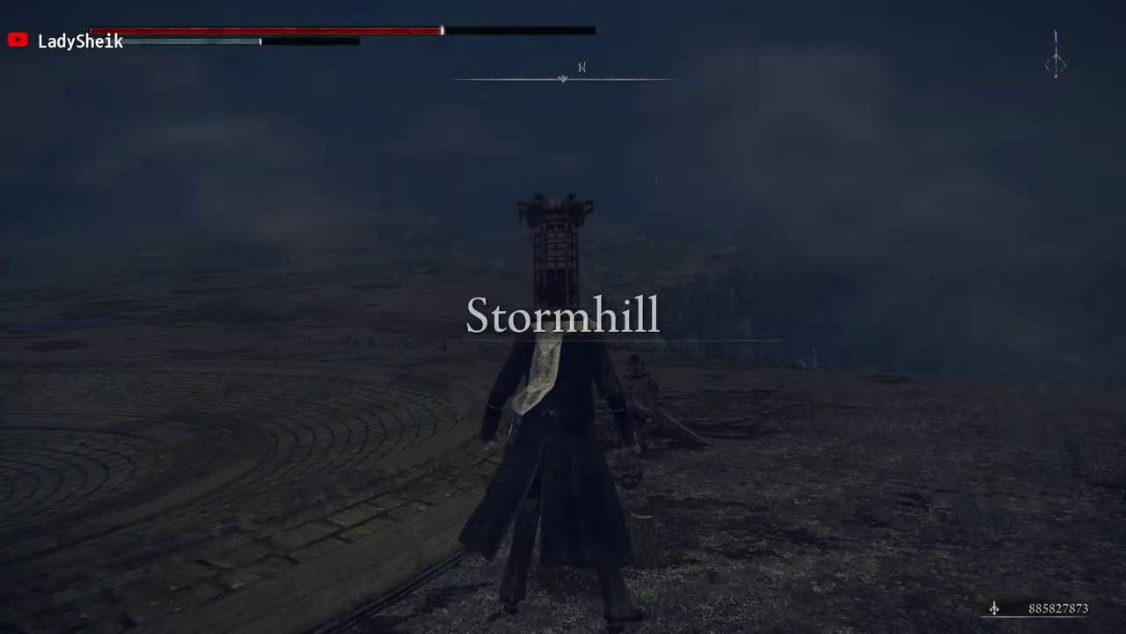
Run the character to the glowing seal at the centre of Stormhill Evergaol and enter the evergaol
key(e+Left)
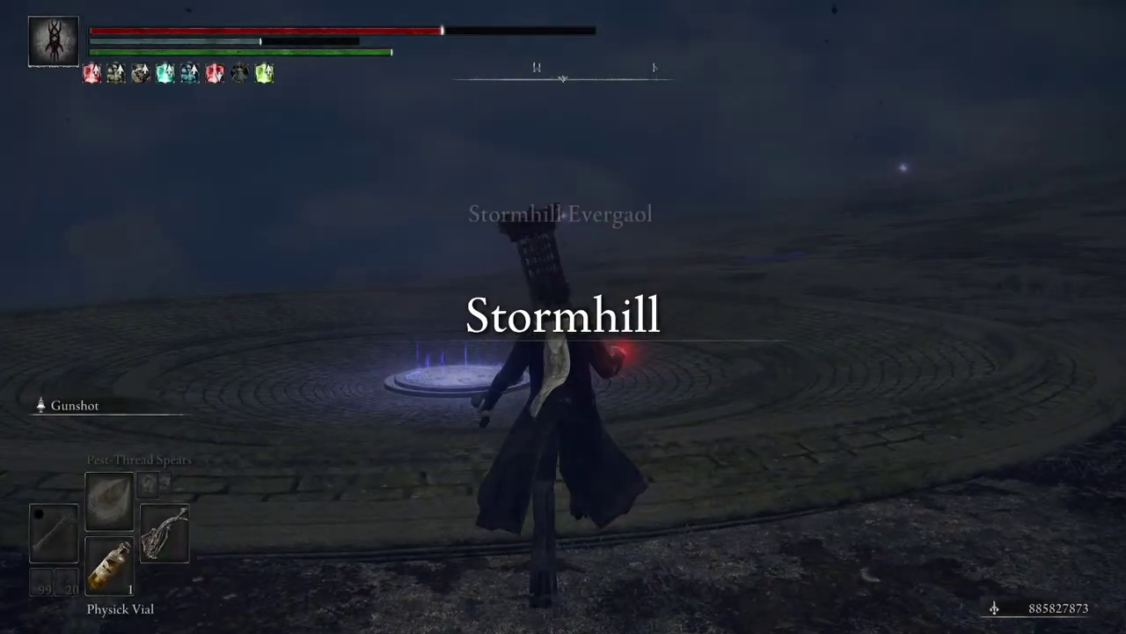
key(w)
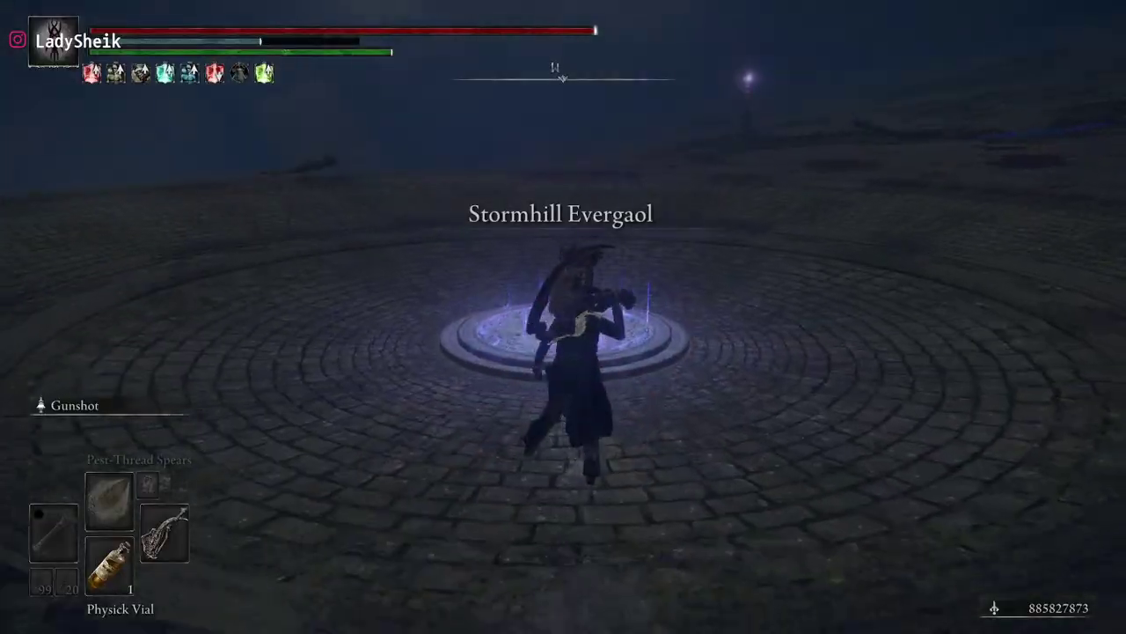
key(w)
key(e)
key(e)
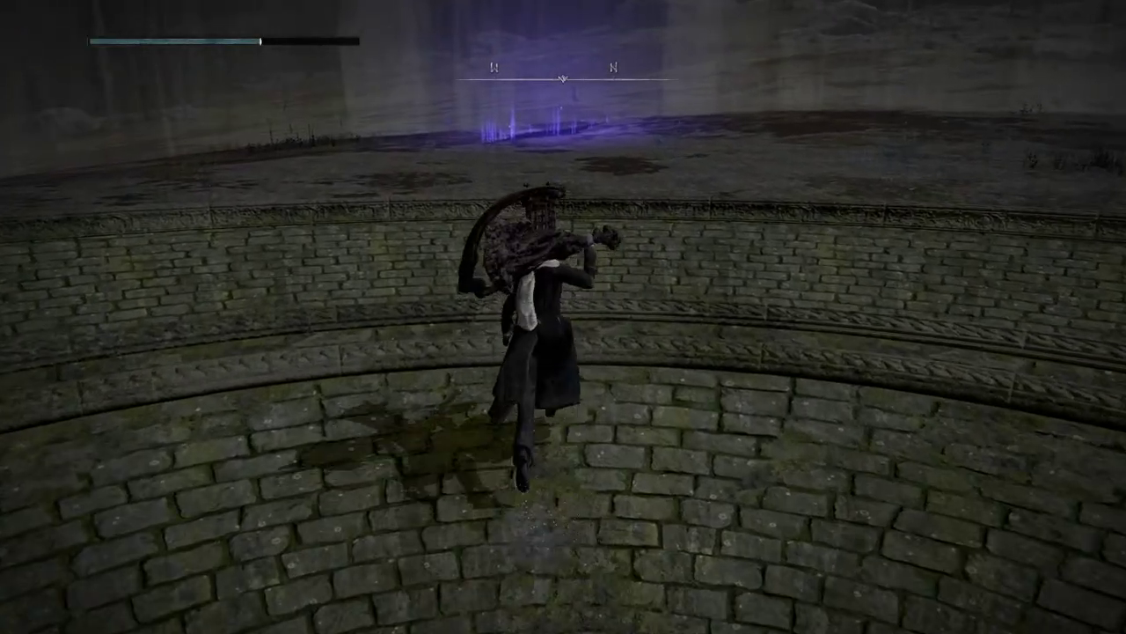
Approach the Crucible Knight in the evergaol arena, lock on to it and circle around it
key(w)
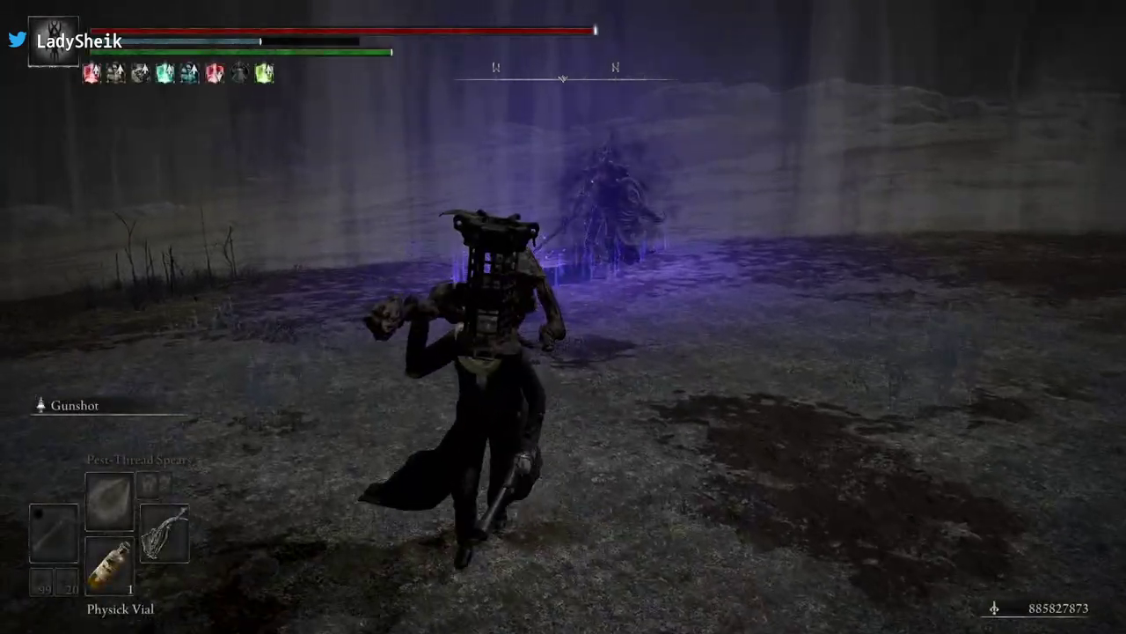
key(q)
key(s)
key(d)
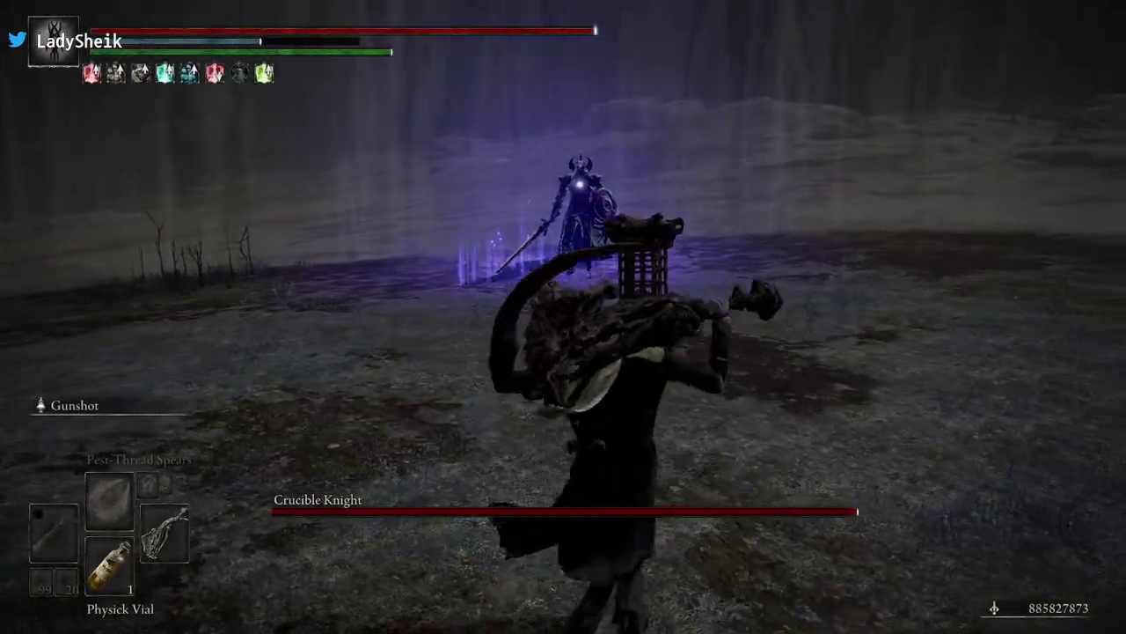
key(a)
key(s)
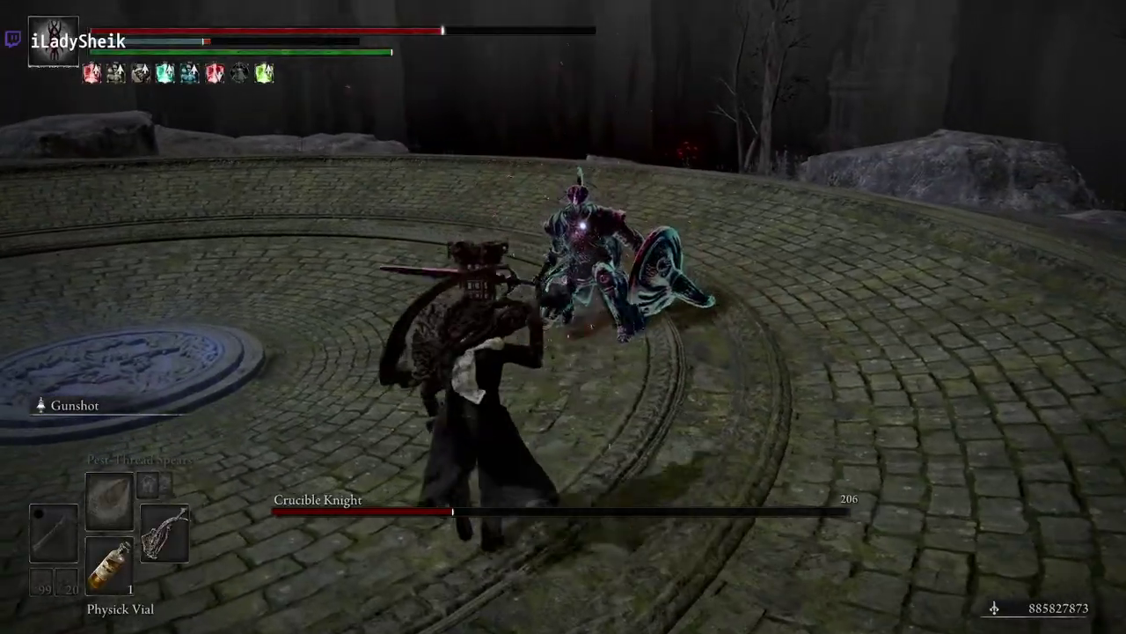
Open the Quit Game page of the game's system settings
key(Escape)
key(Up)
key(e)
key(z)
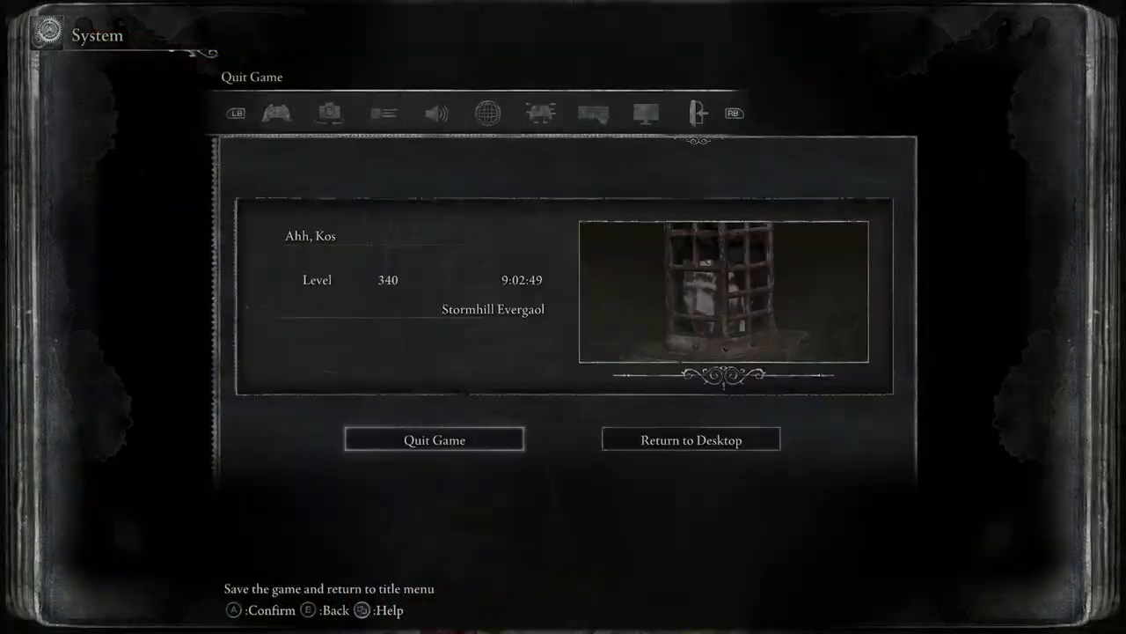